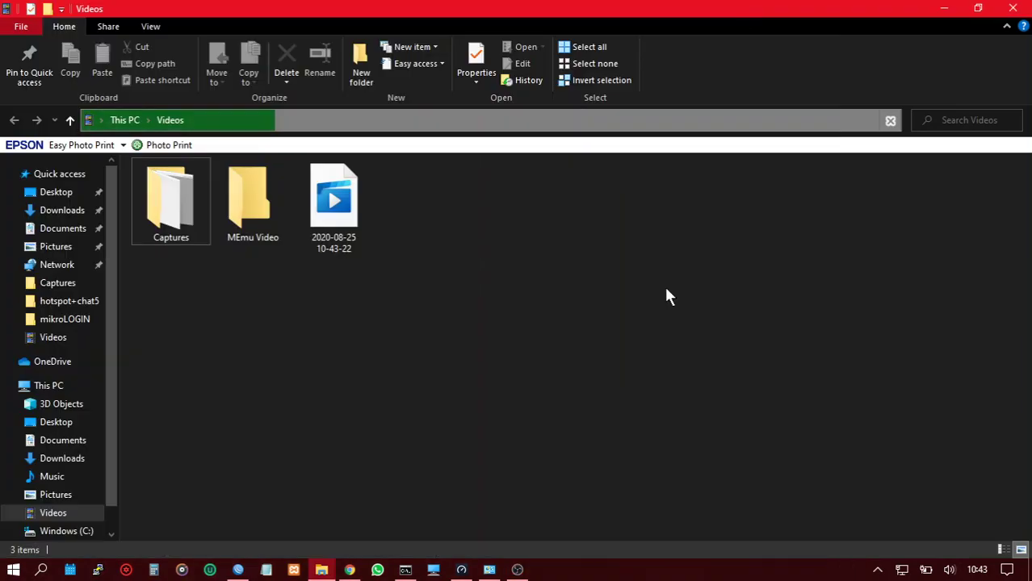
# Bring up WinBox, refresh the discovered neighbours, and connect to the router at 192.168.3.8 as admin, entering the account password.
pyautogui.click(942, 8)
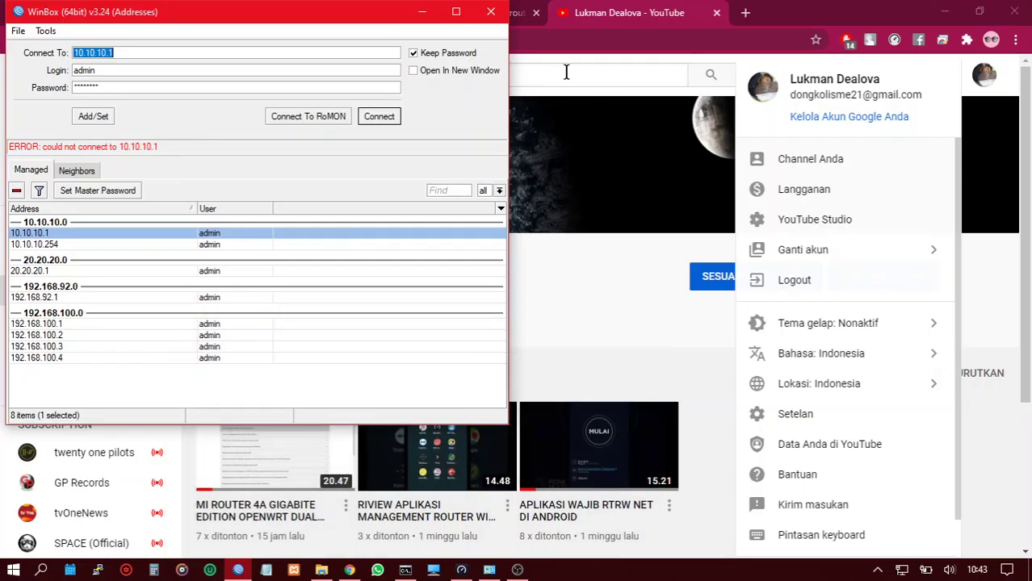
pyautogui.click(467, 14)
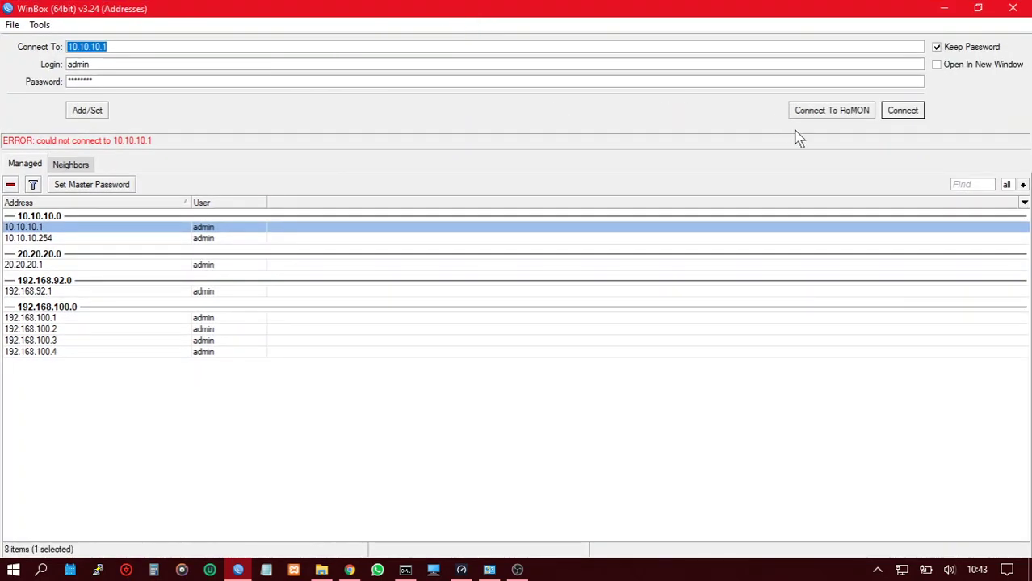
pyautogui.click(77, 168)
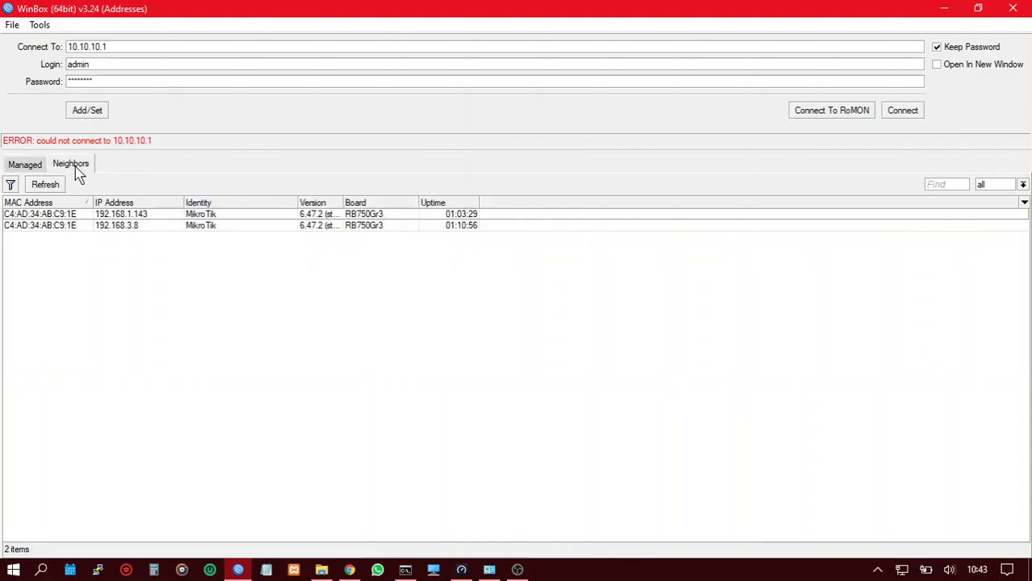
pyautogui.click(41, 188)
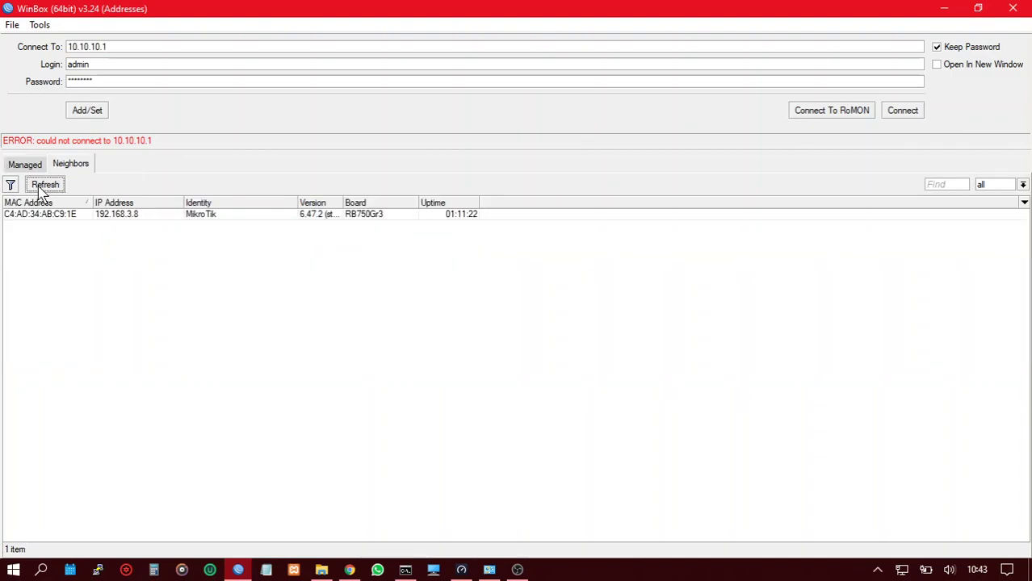
pyautogui.click(113, 215)
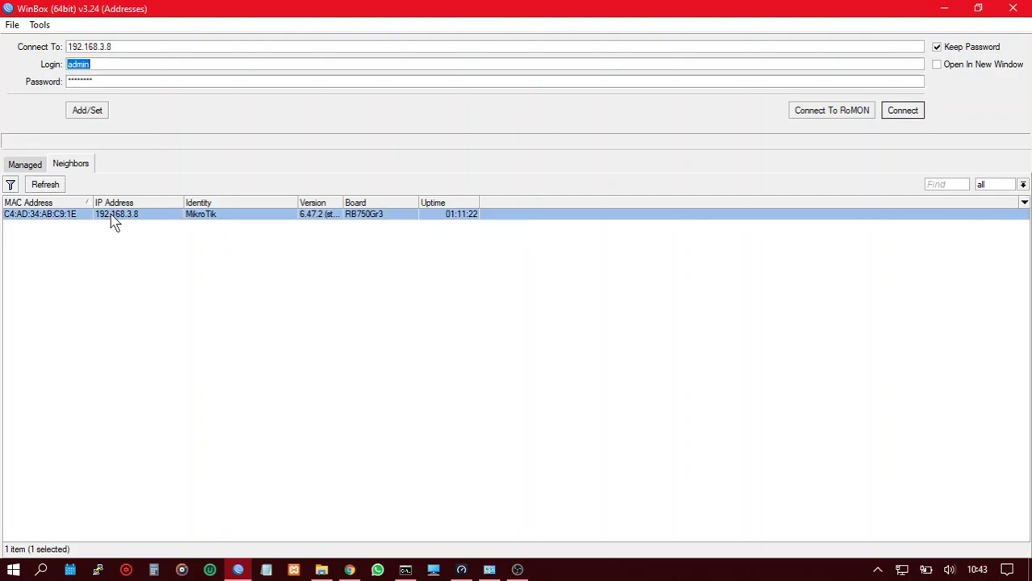
pyautogui.click(136, 81)
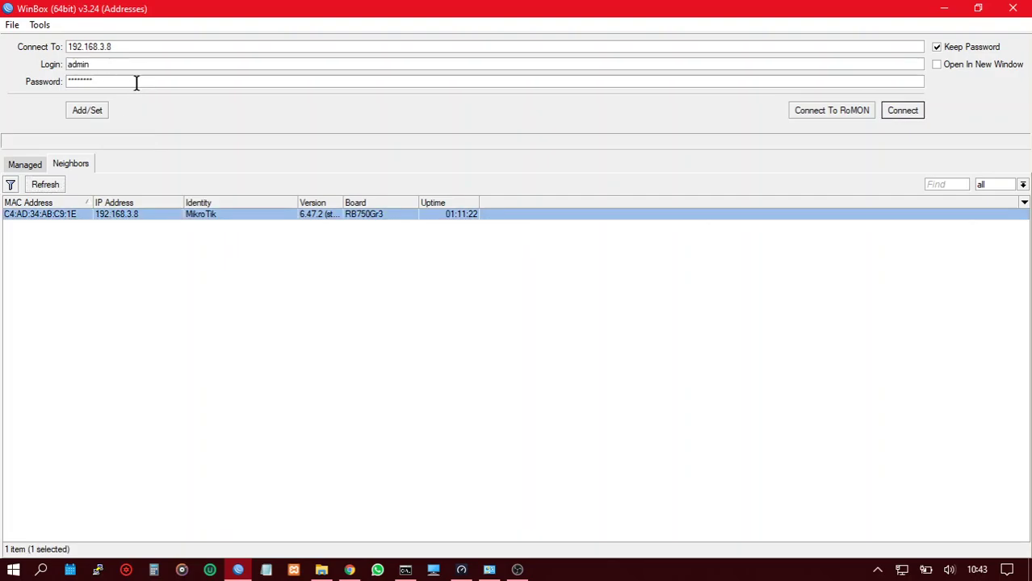
pyautogui.write('****')
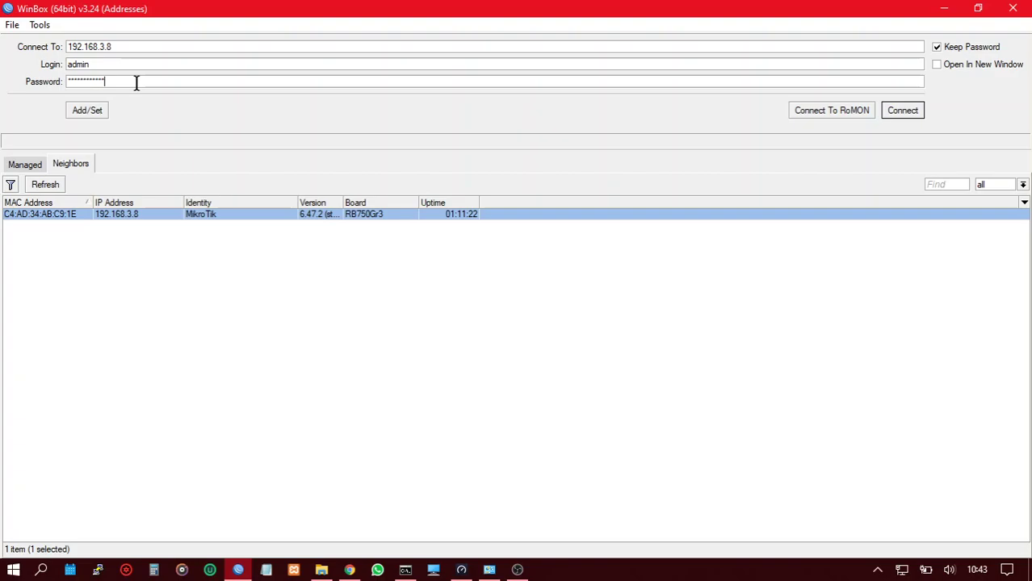
pyautogui.press('Return')
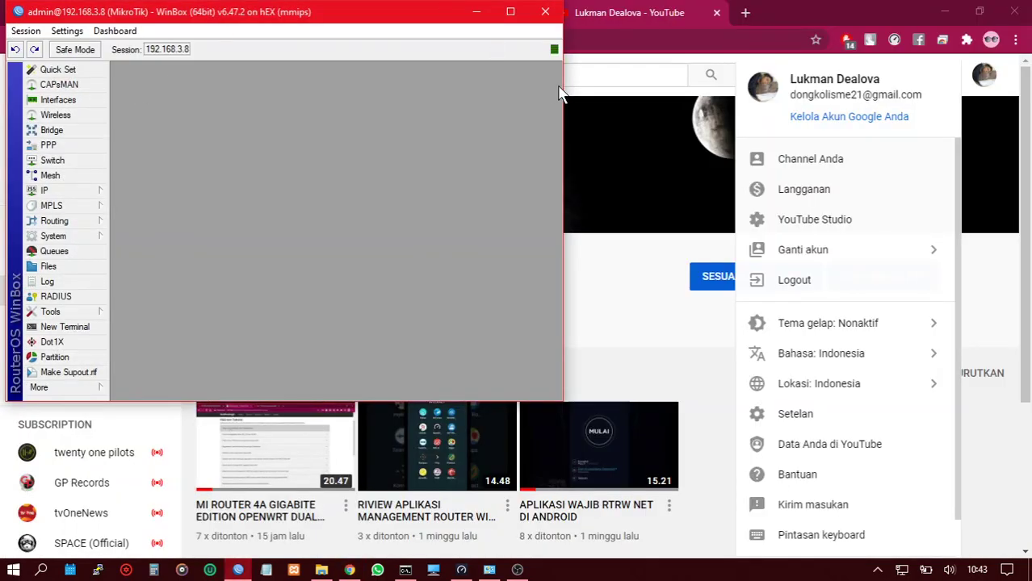
# Clear the browser from the desktop and maximize the WinBox session window of the router at 192.168.3.8.
pyautogui.click(590, 98)
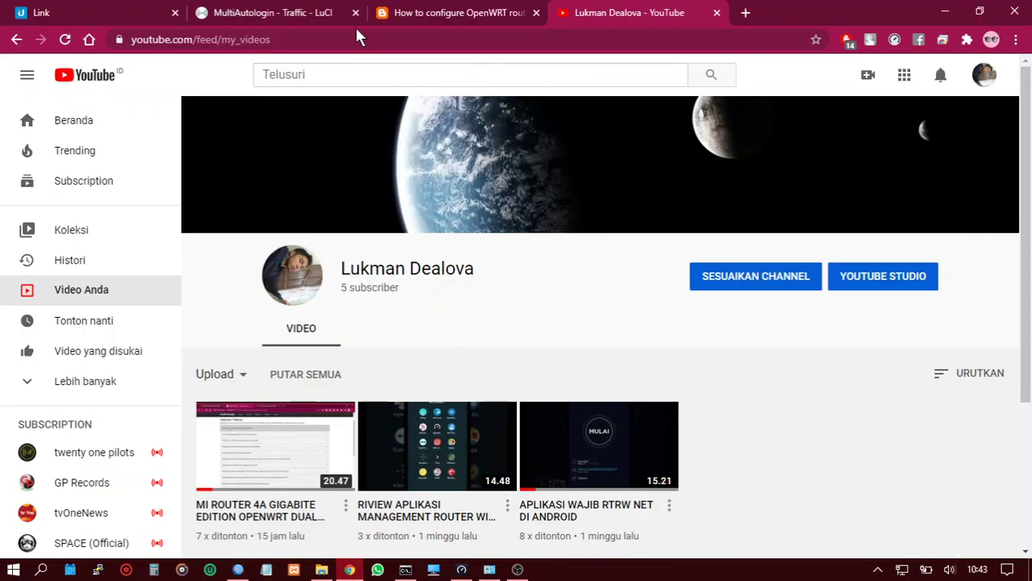
pyautogui.click(414, 18)
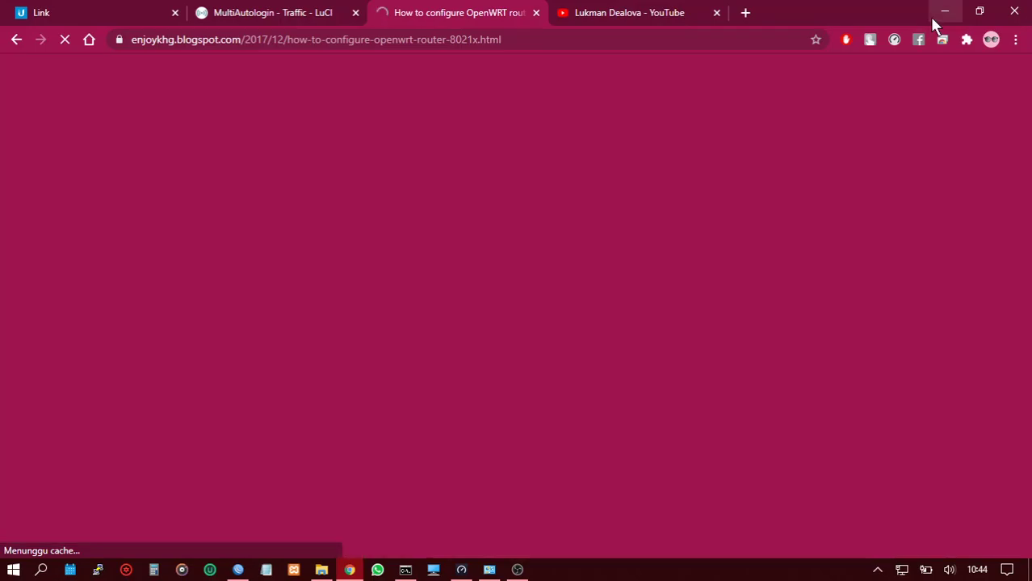
pyautogui.click(943, 12)
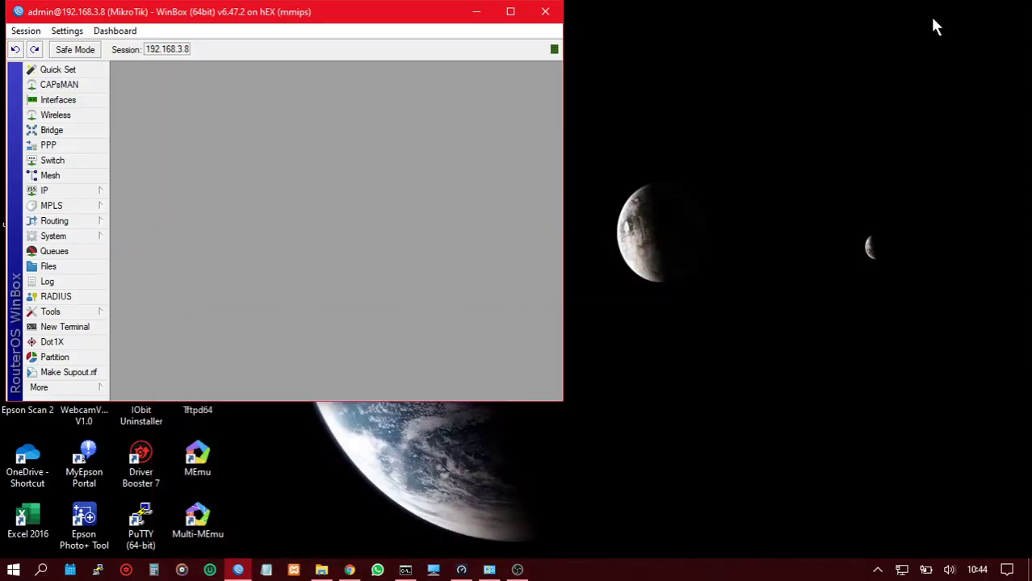
pyautogui.click(510, 11)
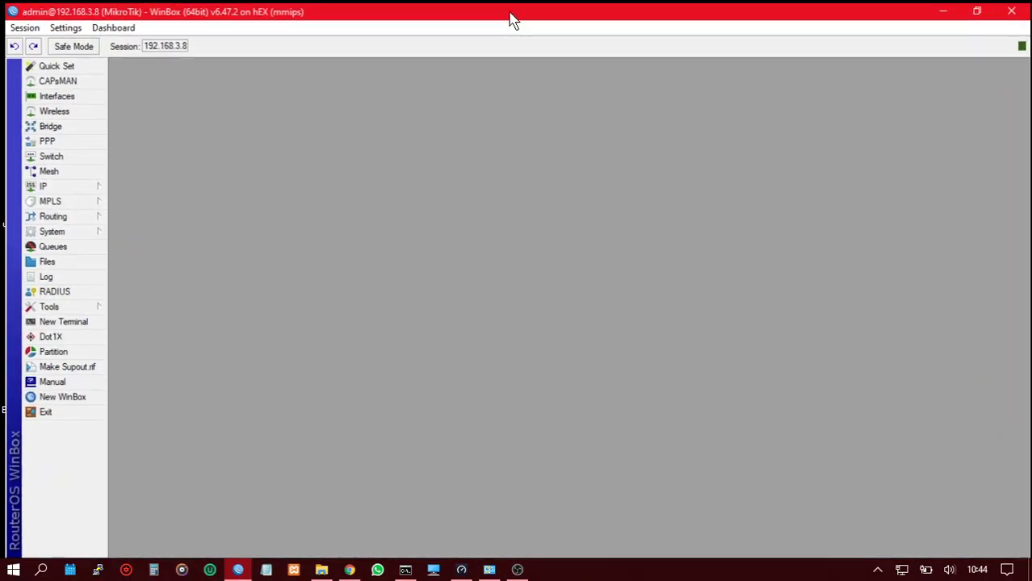
# Examine the router's system resources, including memory, CPU and storage space, and close the overview.
pyautogui.click(48, 231)
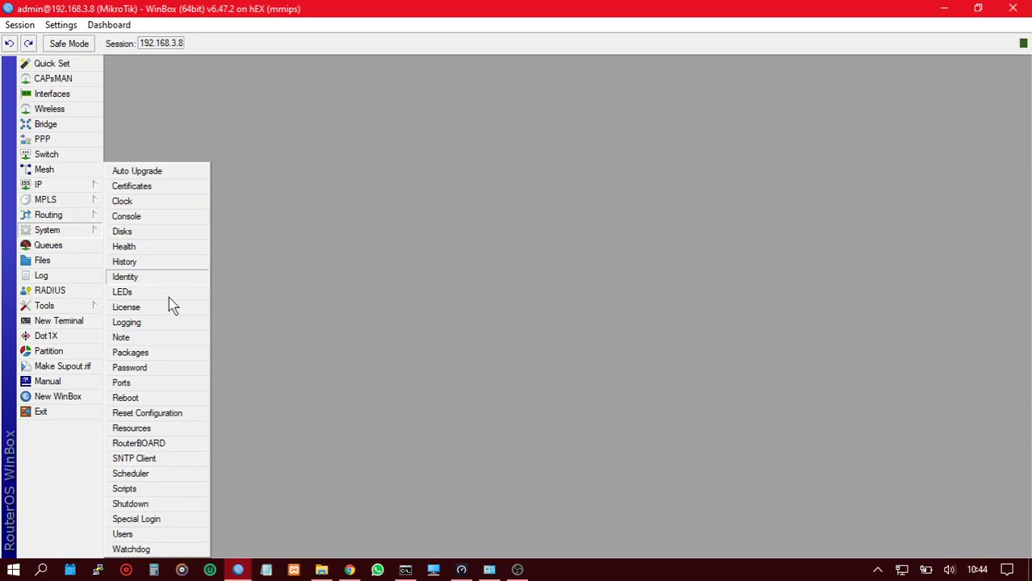
pyautogui.click(127, 428)
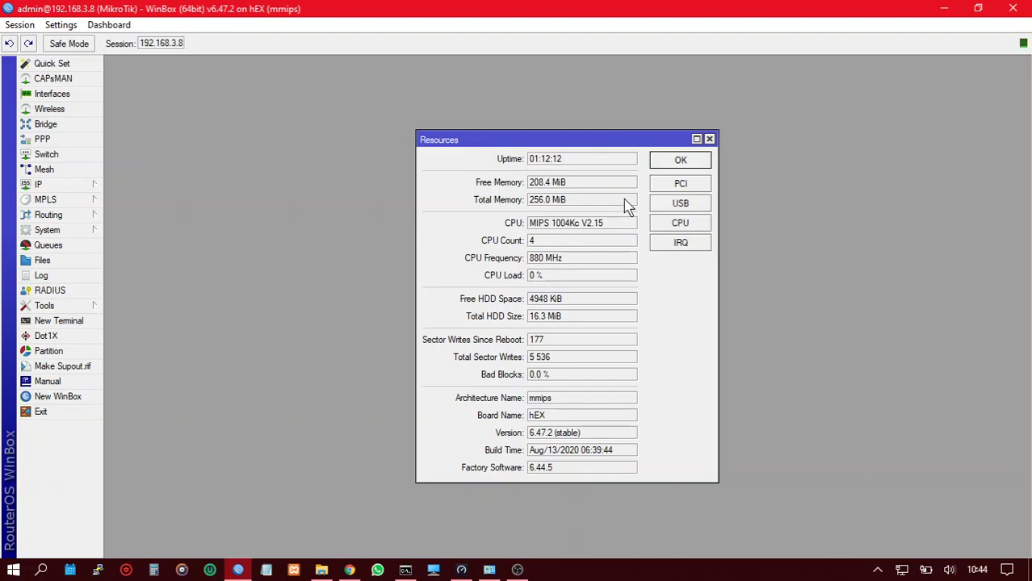
pyautogui.click(684, 161)
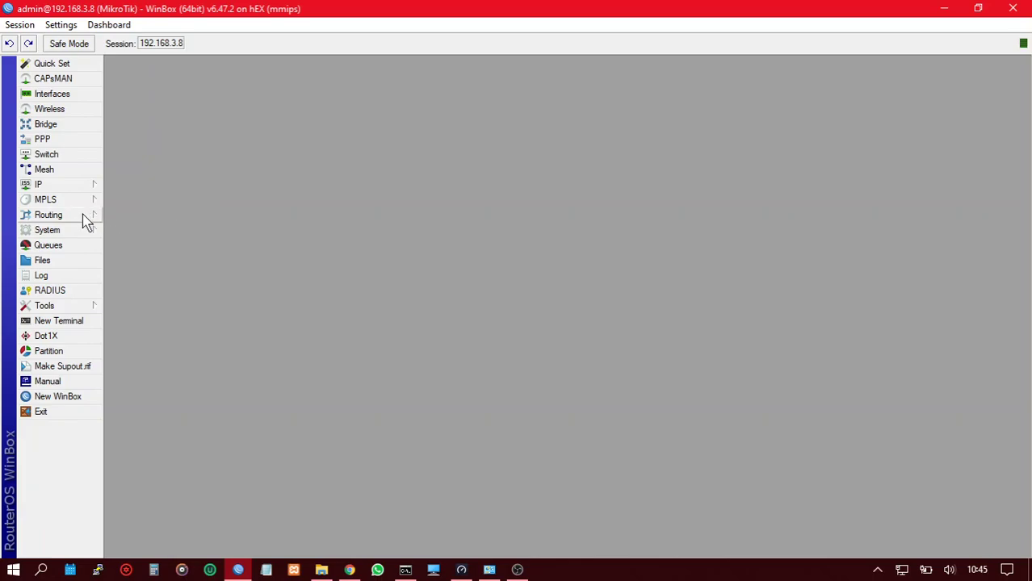
# Examine the MICRO SD card's properties in the system disk list and move the shortened list window out of the way.
pyautogui.click(73, 232)
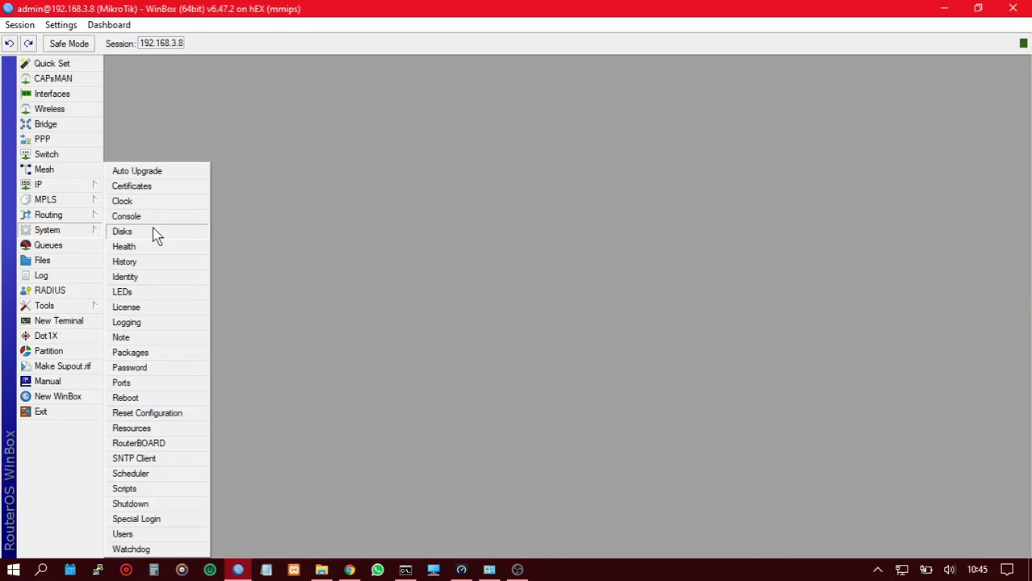
pyautogui.click(122, 232)
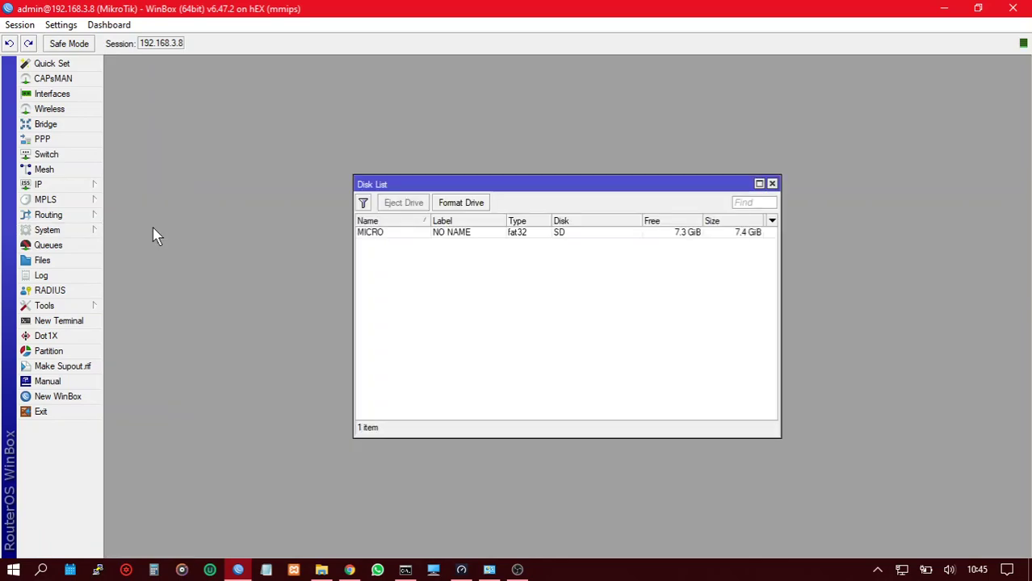
pyautogui.click(417, 236)
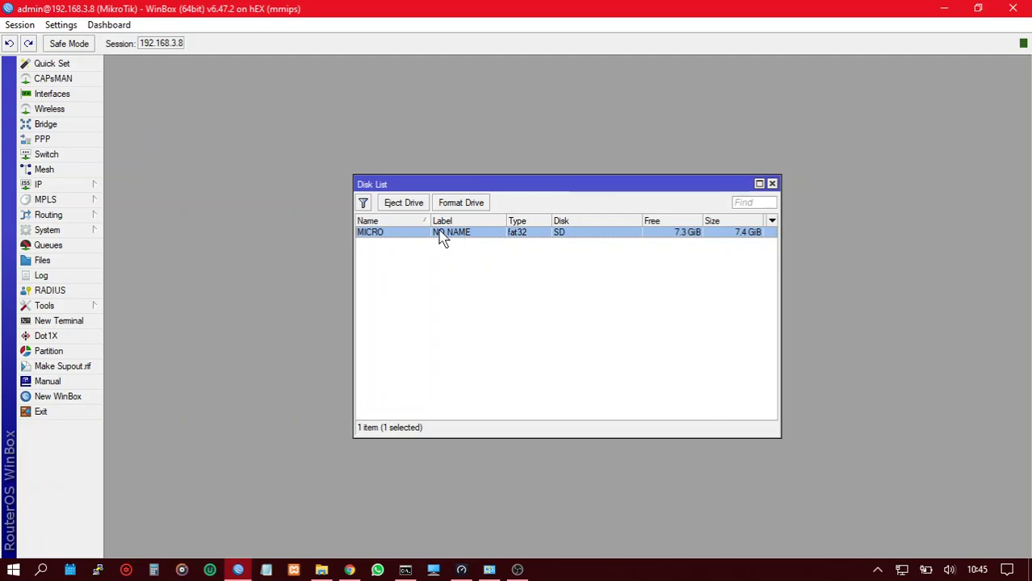
pyautogui.doubleClick(453, 233)
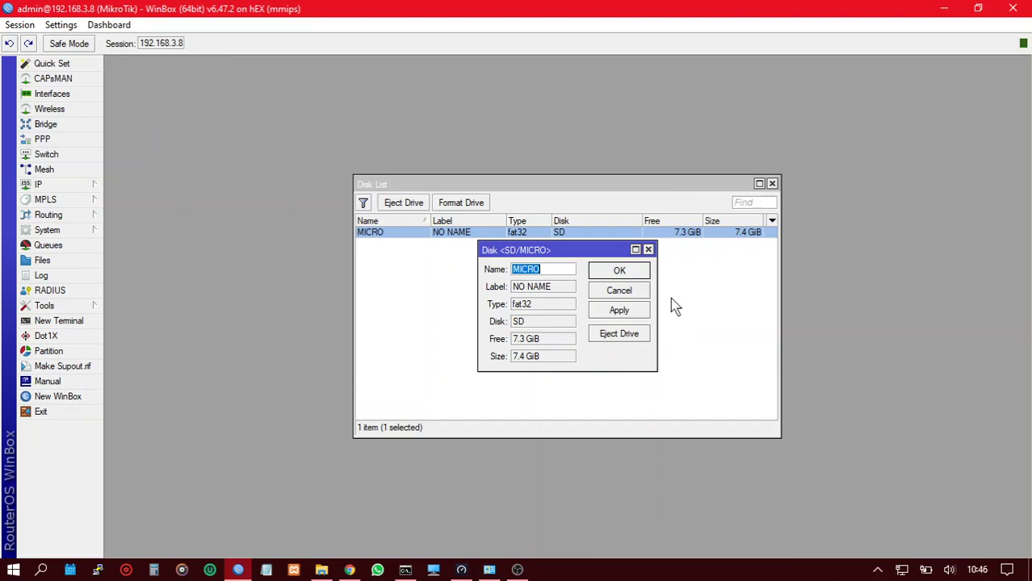
pyautogui.click(648, 250)
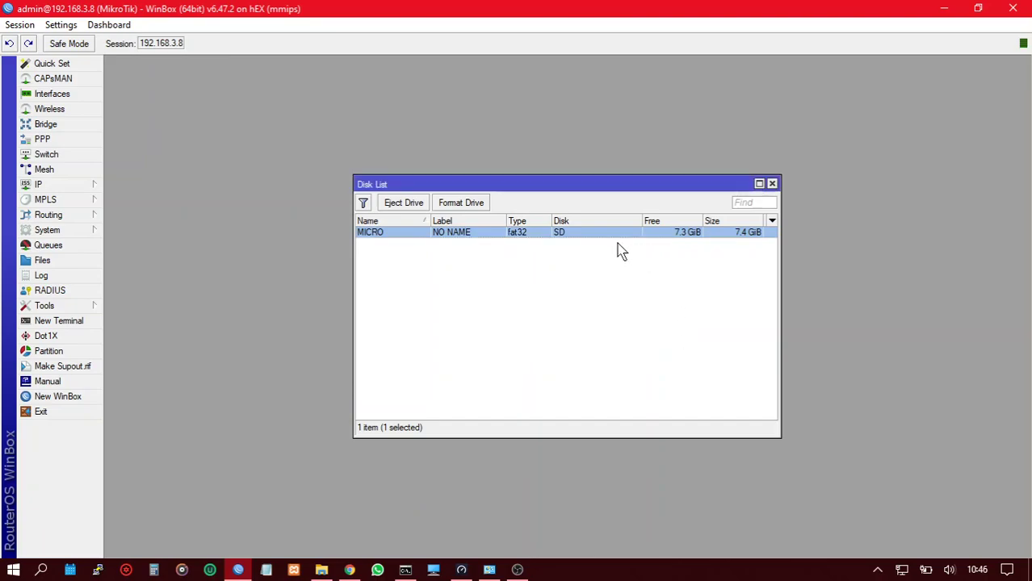
pyautogui.doubleClick(544, 234)
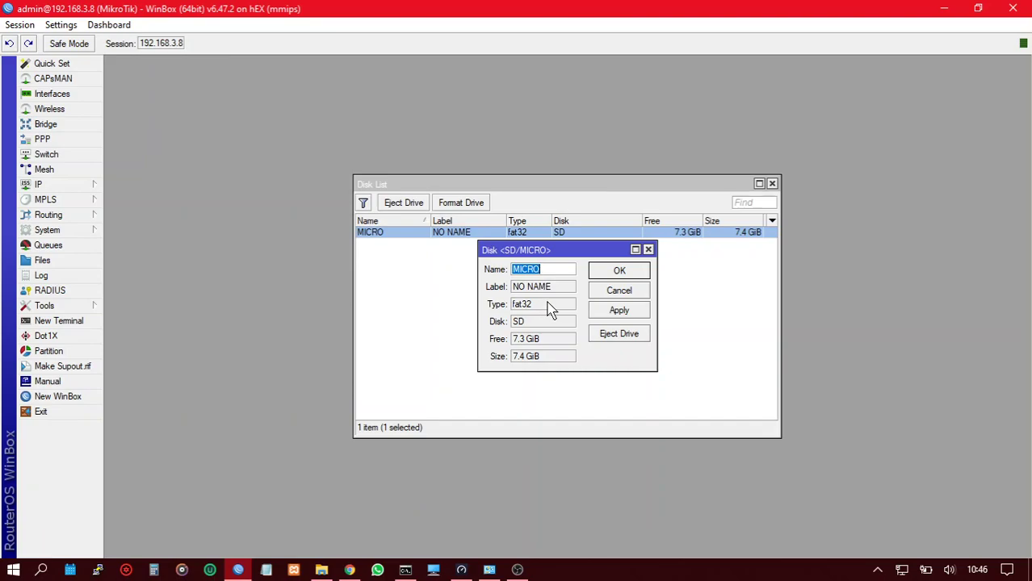
pyautogui.click(611, 272)
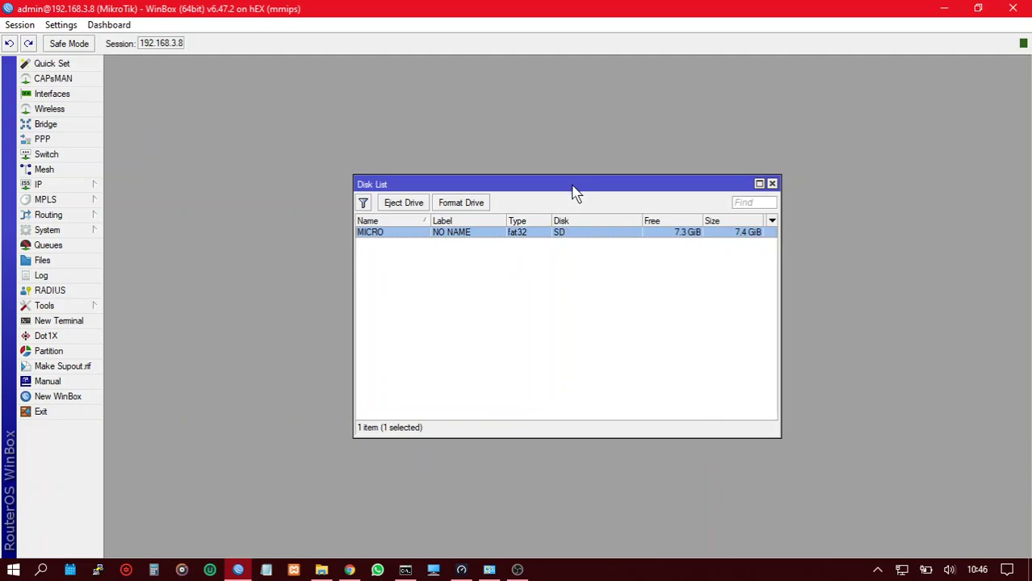
pyautogui.moveTo(576, 183); pyautogui.dragTo(823, 73)
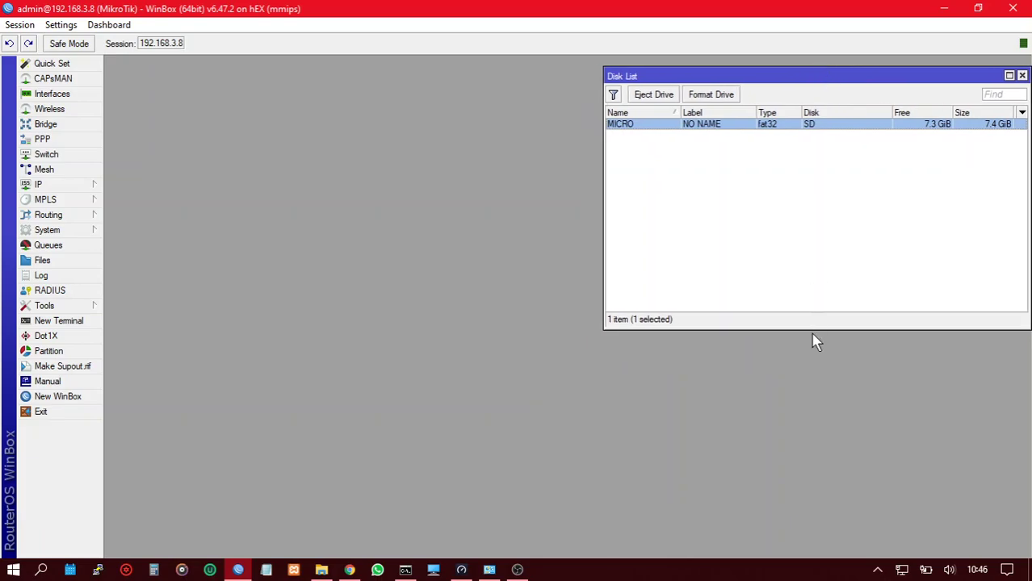
pyautogui.moveTo(810, 325); pyautogui.dragTo(776, 153)
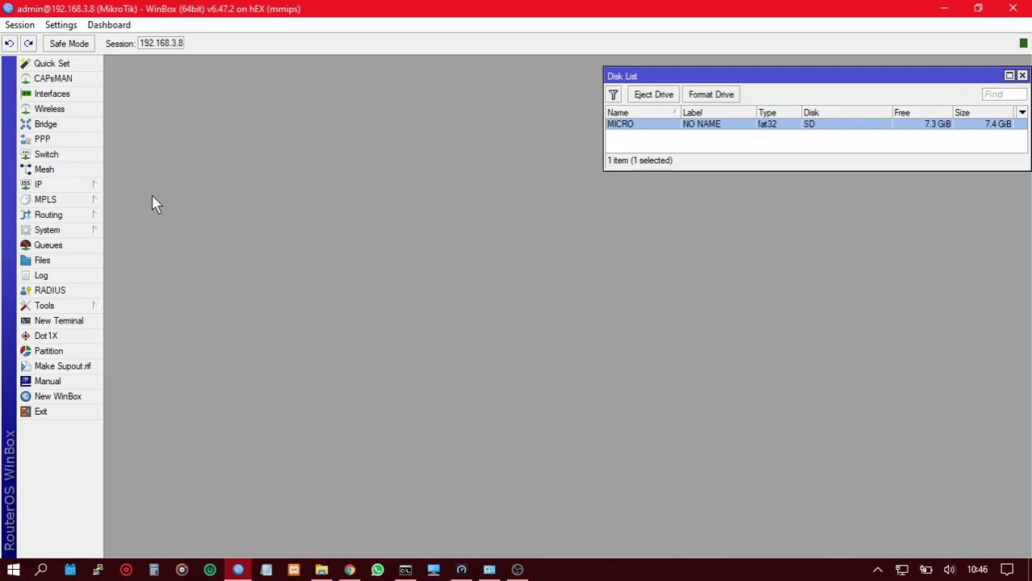
# Examine the file name setting of the disk log action in the system logging settings, keeping its dialog clear of the other windows.
pyautogui.click(72, 234)
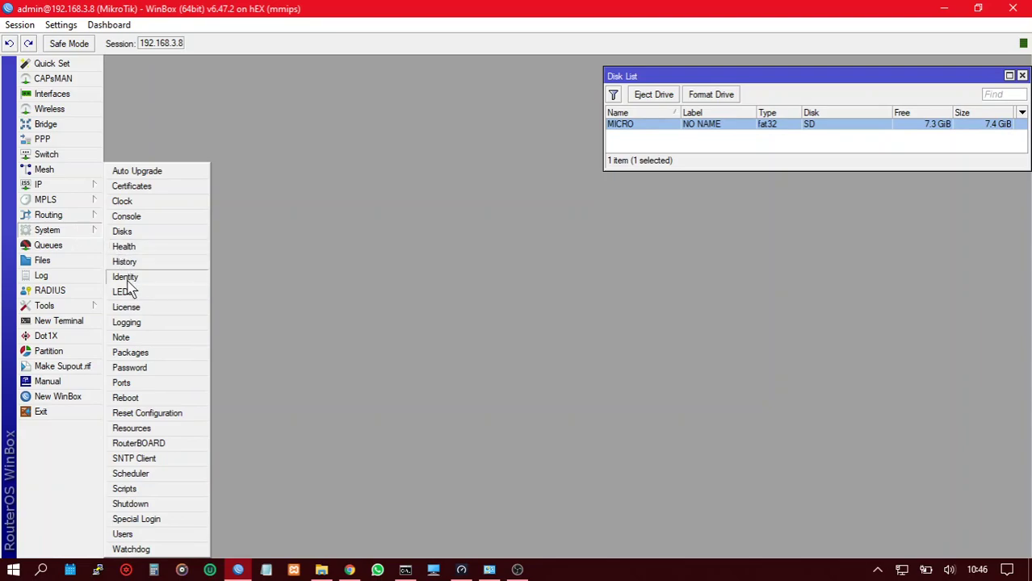
pyautogui.click(127, 322)
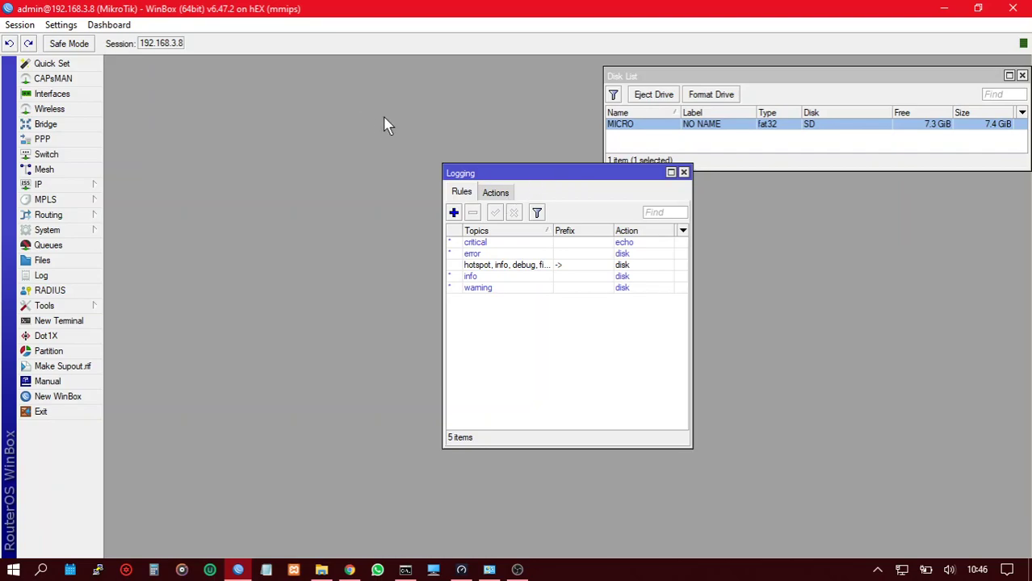
pyautogui.moveTo(566, 175); pyautogui.dragTo(436, 97)
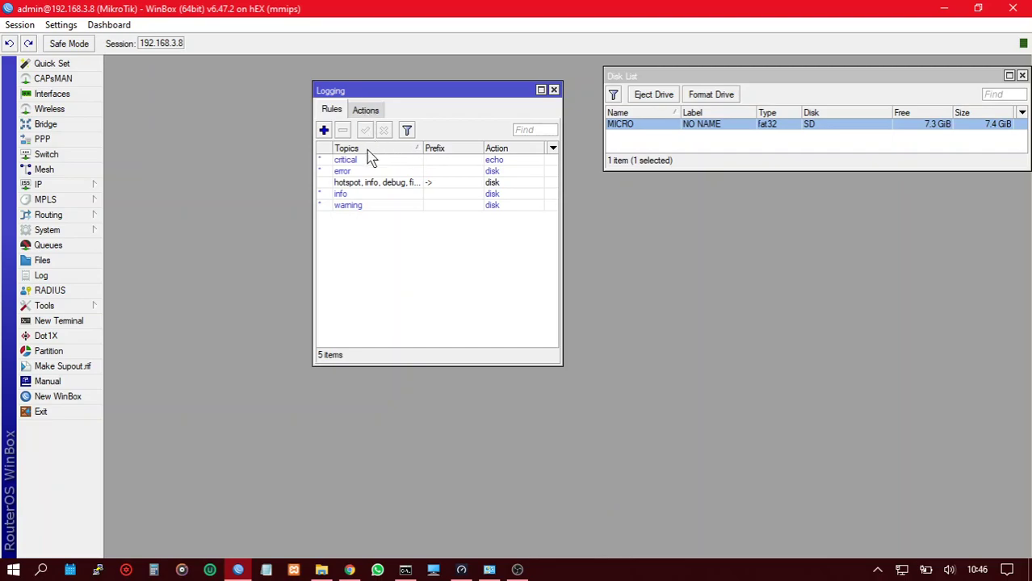
pyautogui.click(361, 112)
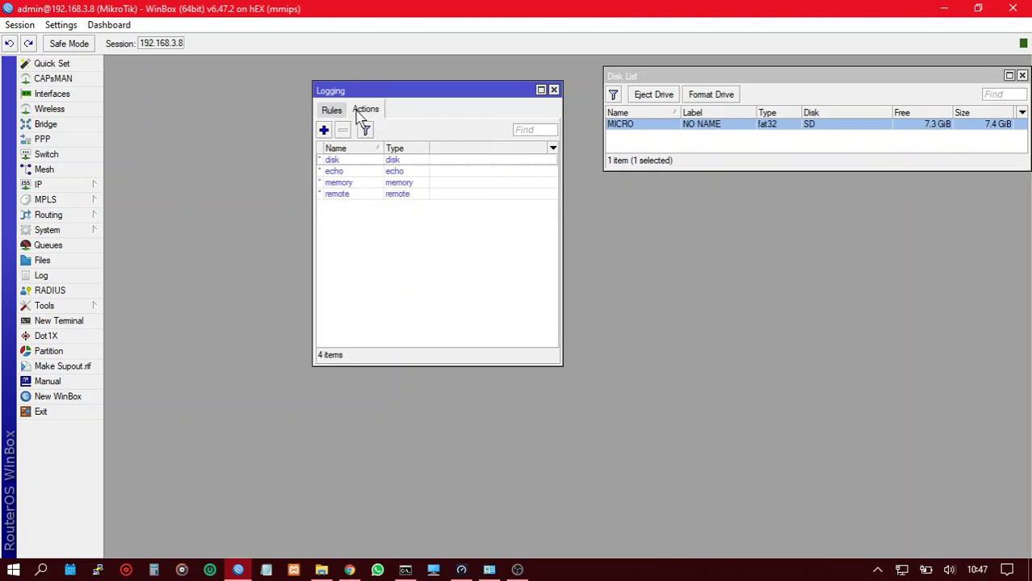
pyautogui.doubleClick(389, 163)
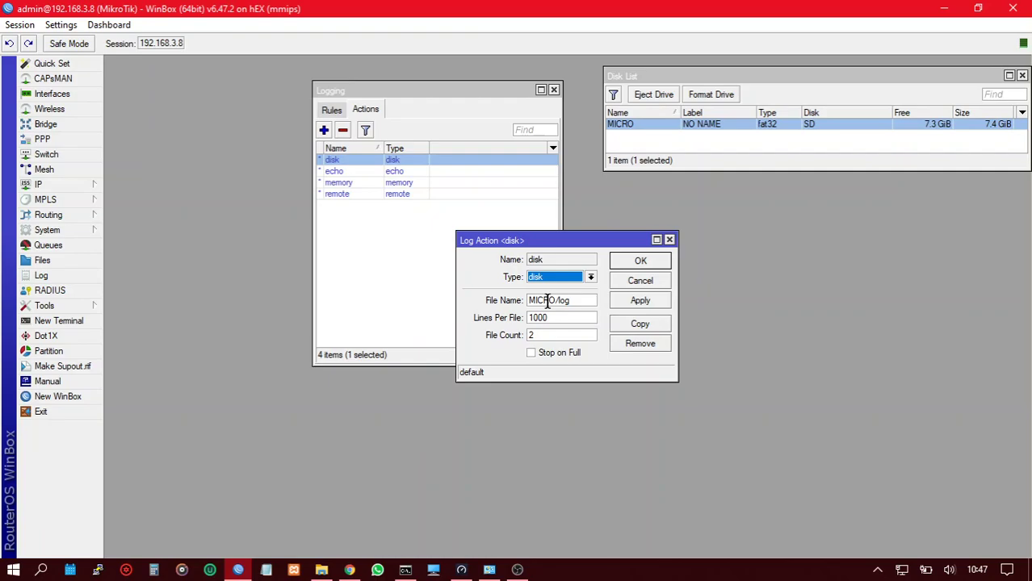
pyautogui.click(554, 300)
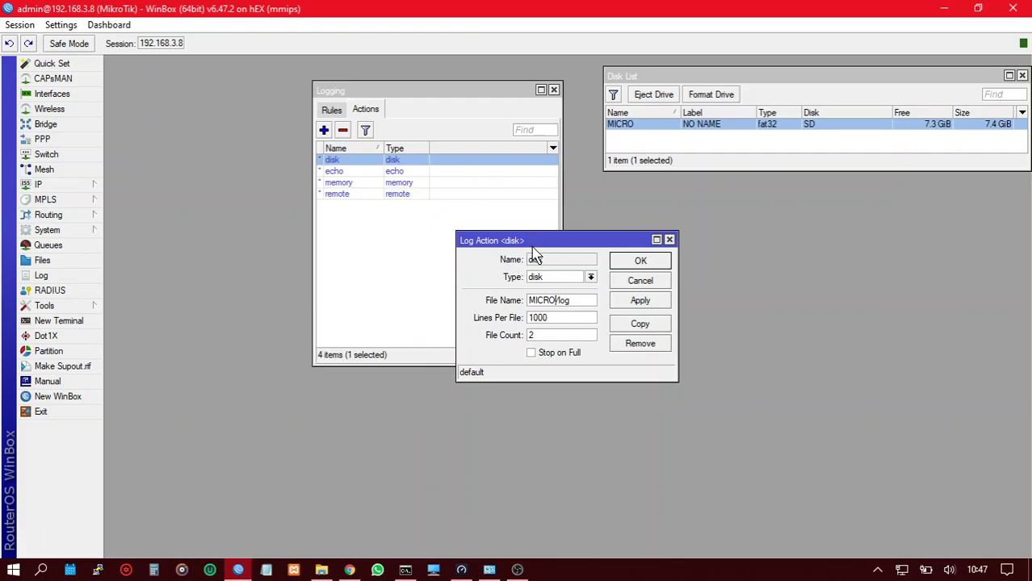
pyautogui.moveTo(533, 247); pyautogui.dragTo(734, 225)
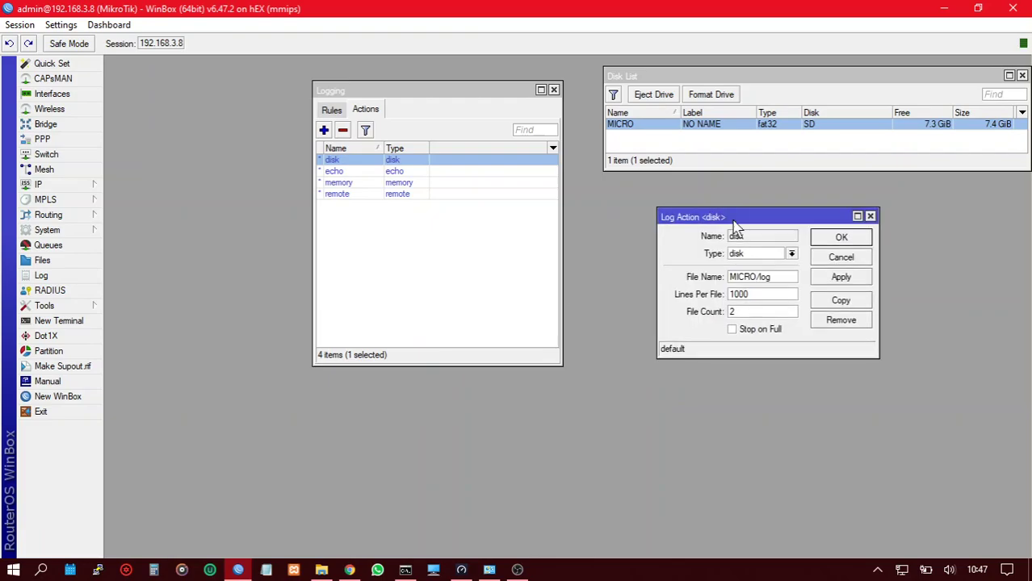
# Compact the Logging window and open the router's file list in the free space beneath it, reduced to fit.
pyautogui.moveTo(422, 91); pyautogui.dragTo(361, 64)
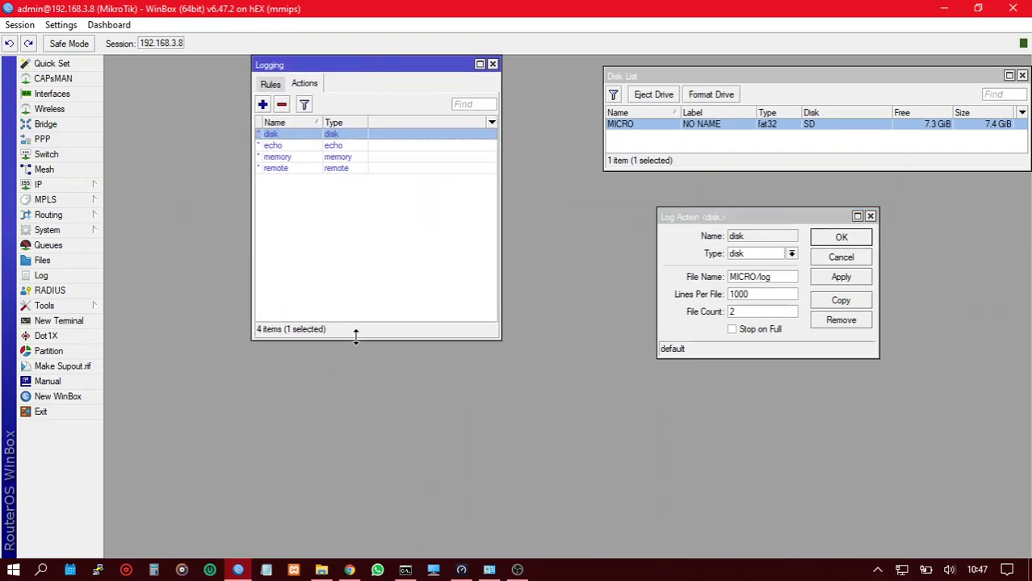
pyautogui.moveTo(355, 338); pyautogui.dragTo(358, 197)
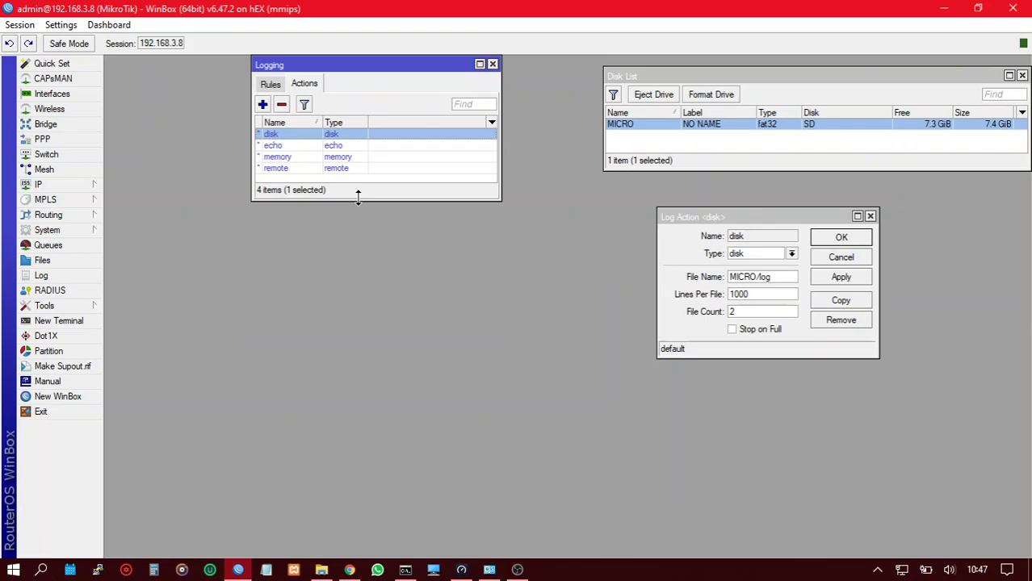
pyautogui.click(63, 258)
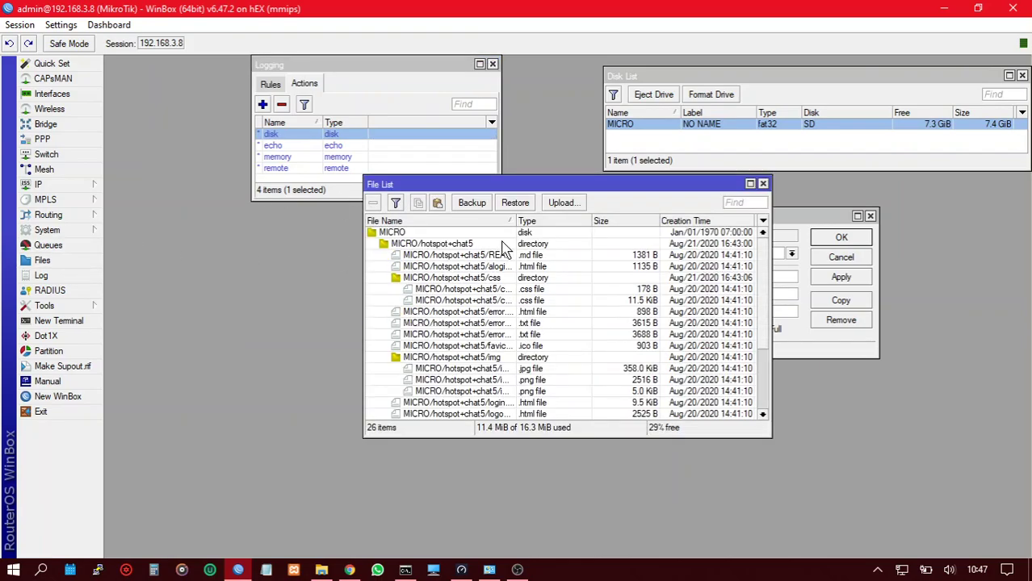
pyautogui.moveTo(610, 181); pyautogui.dragTo(439, 250)
pyautogui.moveTo(530, 261); pyautogui.dragTo(397, 249)
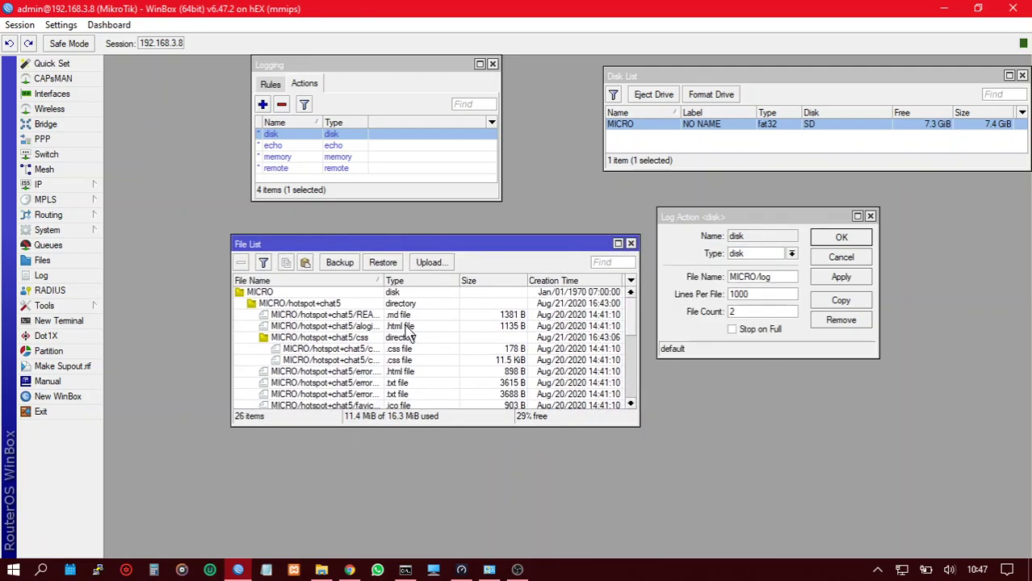
# Examine the MICRO disk's contents in the file list, from the hotspot+chat5 folder down to MICRO/log.0.txt and autosupout.rif.
pyautogui.click(386, 304)
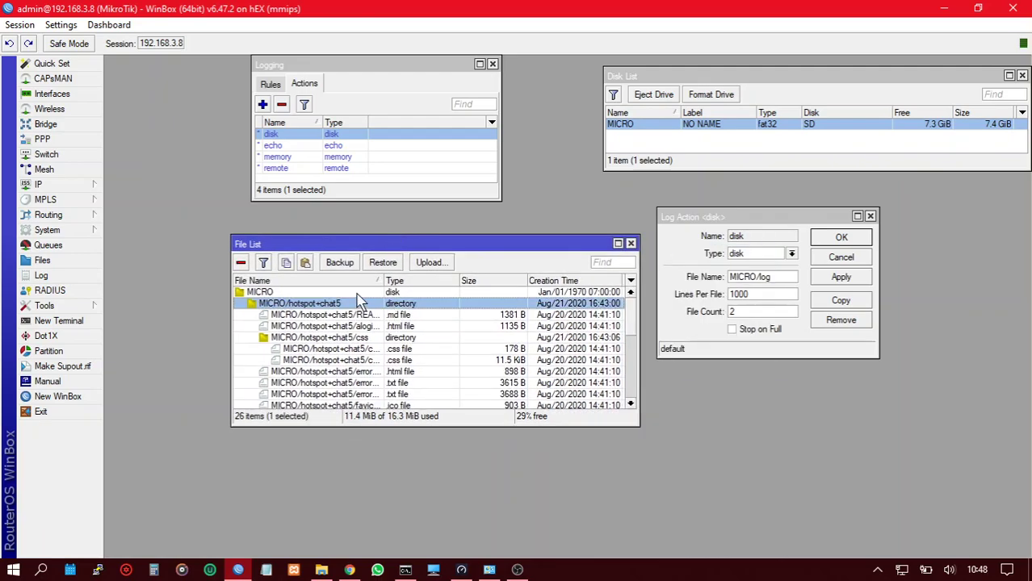
pyautogui.click(357, 292)
pyautogui.click(355, 306)
pyautogui.click(631, 405)
pyautogui.click(631, 406)
pyautogui.click(631, 405)
pyautogui.click(631, 405)
pyautogui.click(631, 405)
pyautogui.click(631, 405)
pyautogui.click(631, 405)
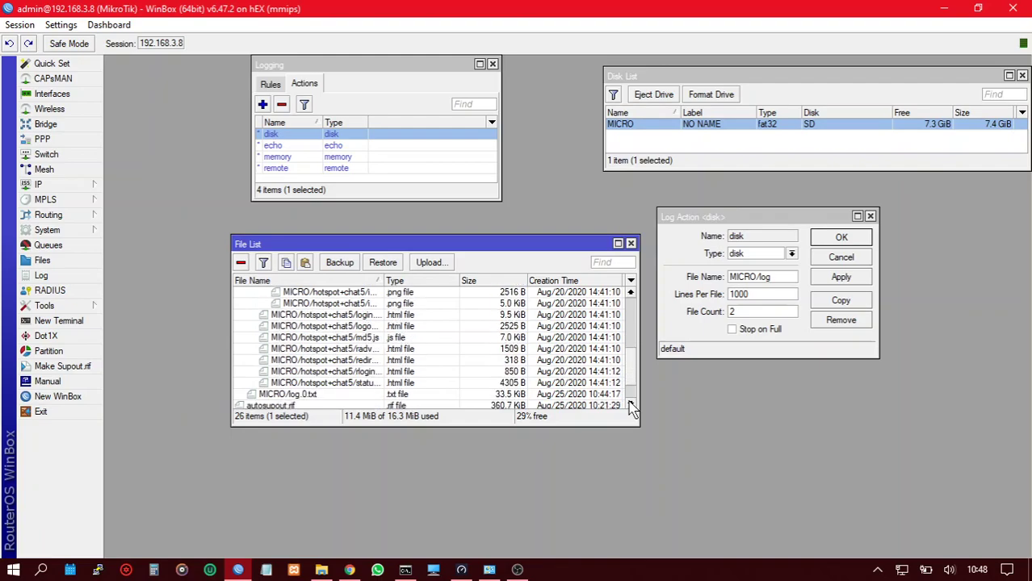
pyautogui.click(630, 405)
pyautogui.click(630, 405)
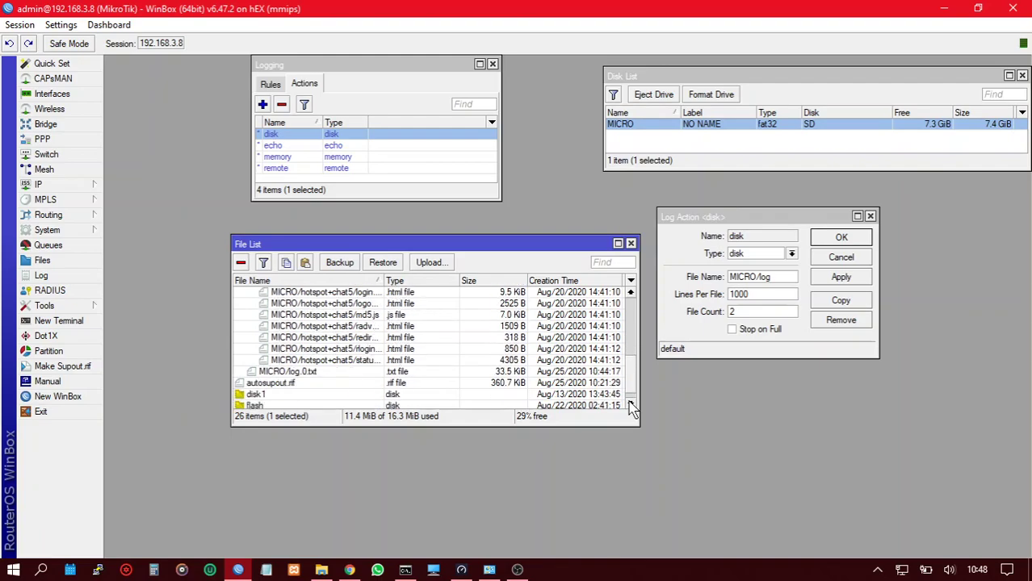
pyautogui.click(362, 373)
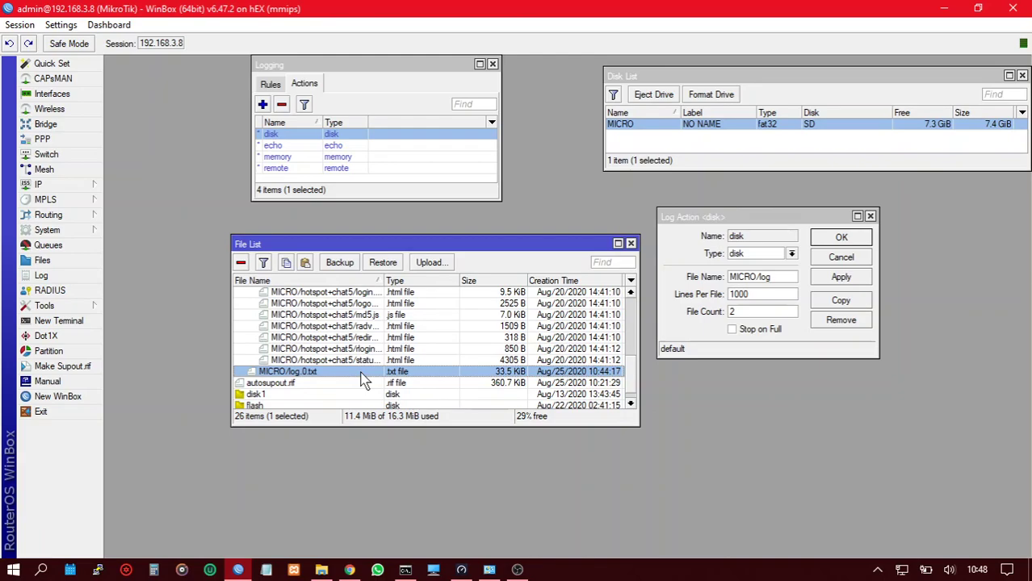
pyautogui.click(338, 384)
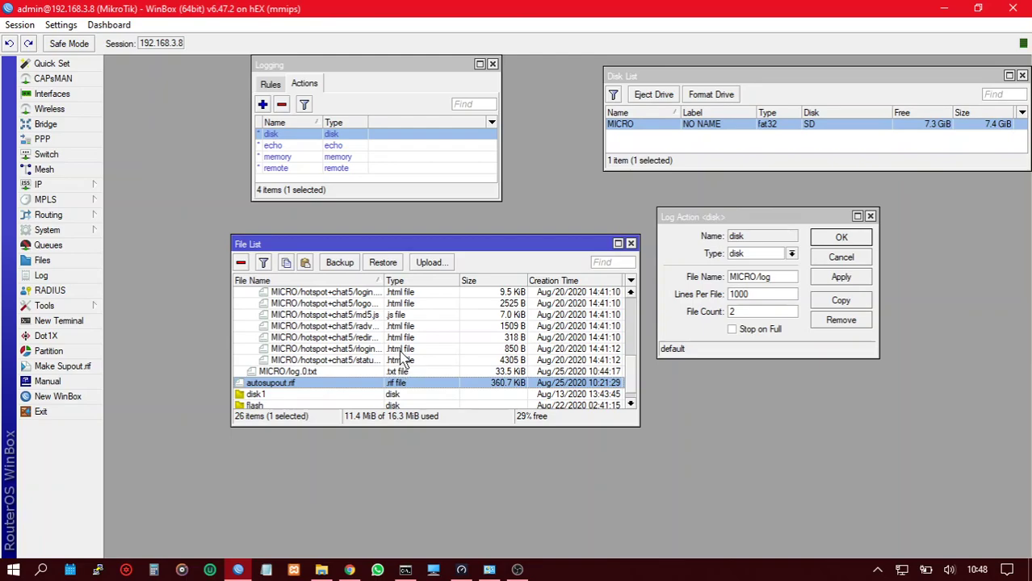
# Examine the full file list again in both directions, ending at the flash disk entry.
pyautogui.click(630, 293)
pyautogui.click(631, 293)
pyautogui.click(631, 293)
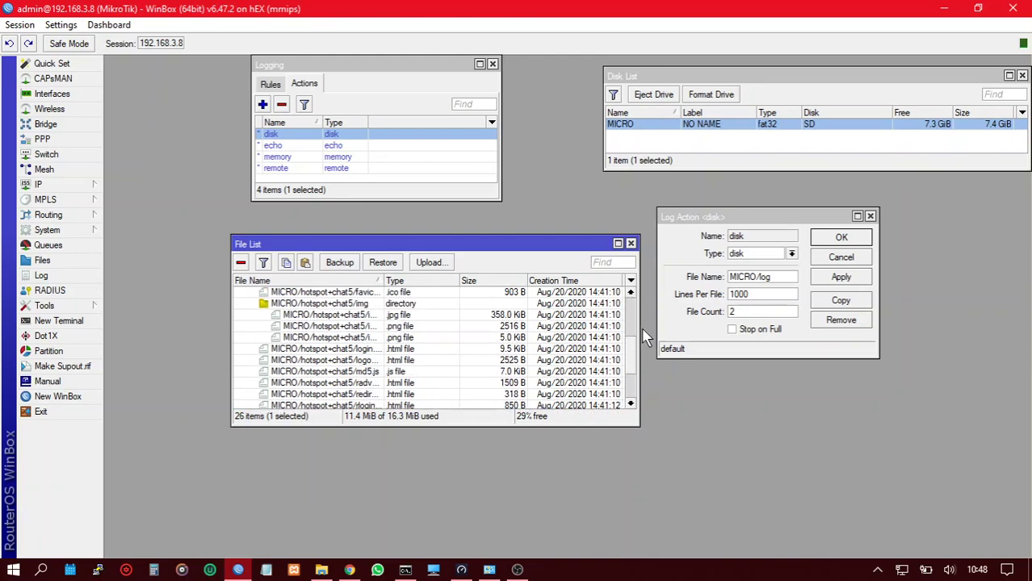
pyautogui.click(631, 405)
pyautogui.click(631, 404)
pyautogui.click(630, 405)
pyautogui.click(630, 404)
pyautogui.click(630, 404)
pyautogui.click(631, 404)
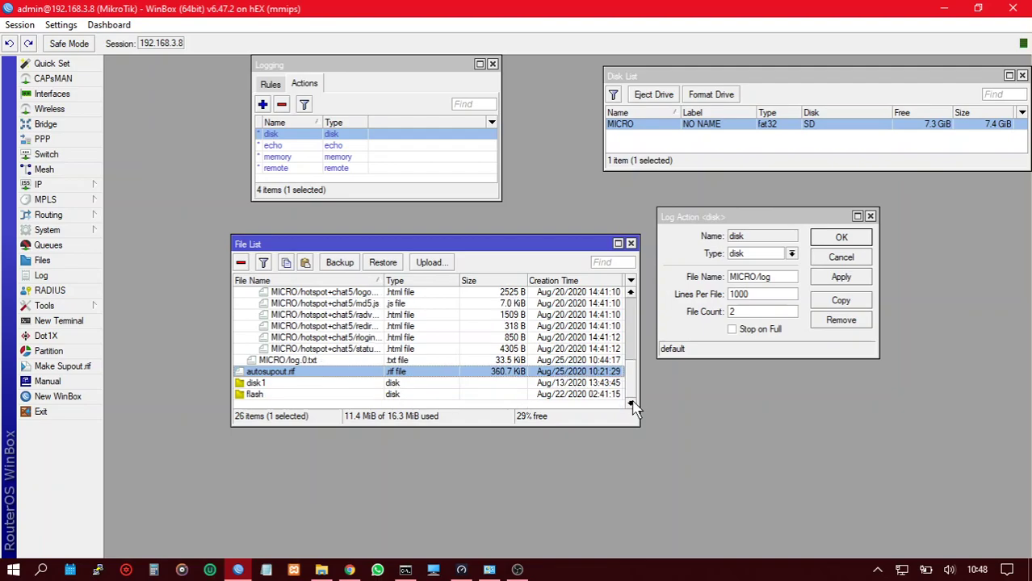
pyautogui.click(630, 294)
pyautogui.click(631, 294)
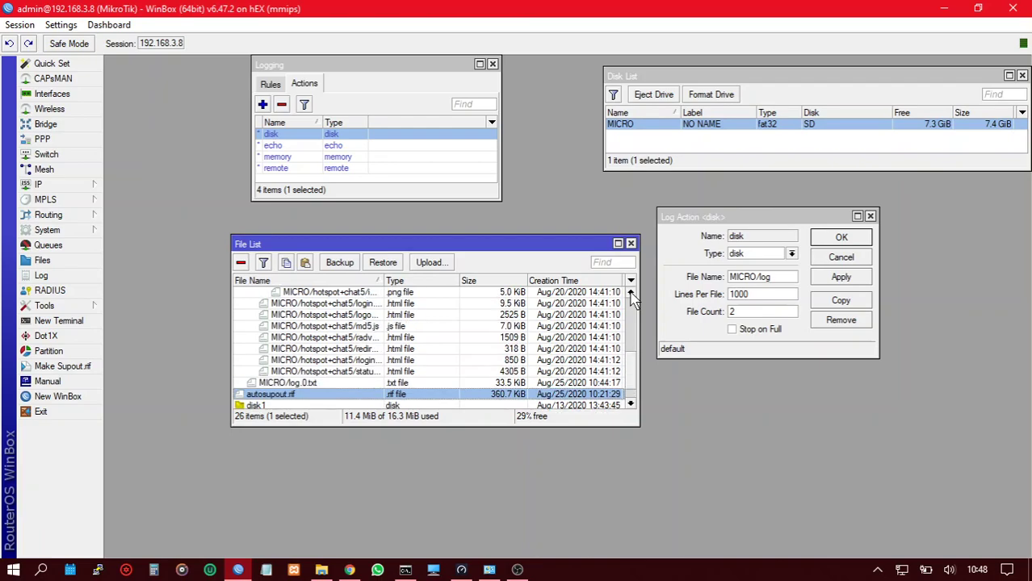
pyautogui.click(630, 294)
pyautogui.click(631, 294)
pyautogui.click(631, 294)
pyautogui.click(630, 293)
pyautogui.click(631, 293)
pyautogui.click(630, 294)
pyautogui.click(630, 293)
pyautogui.click(630, 294)
pyautogui.click(631, 294)
pyautogui.click(631, 294)
pyautogui.click(630, 294)
pyautogui.click(631, 294)
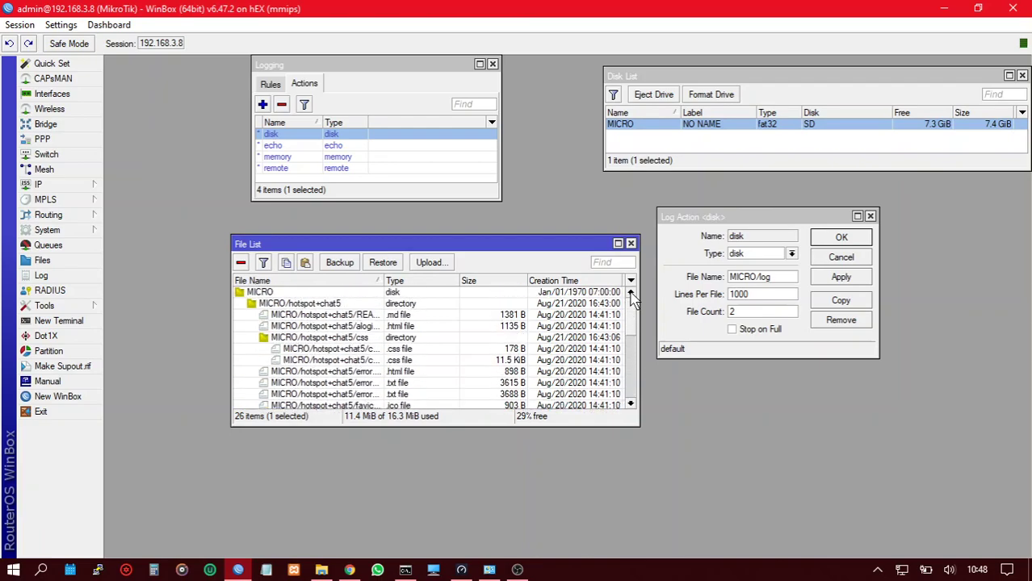
pyautogui.click(629, 394)
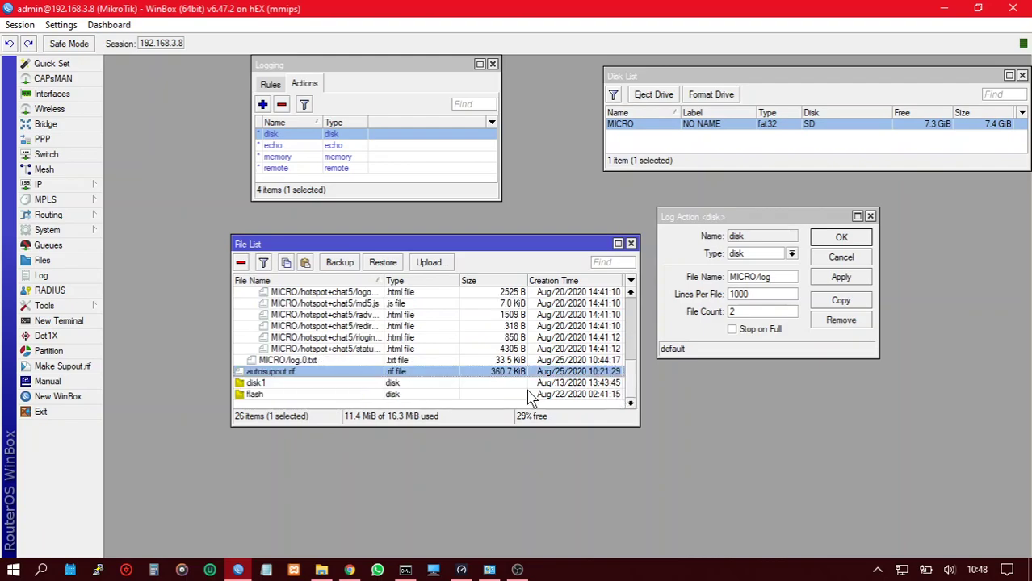
pyautogui.click(454, 396)
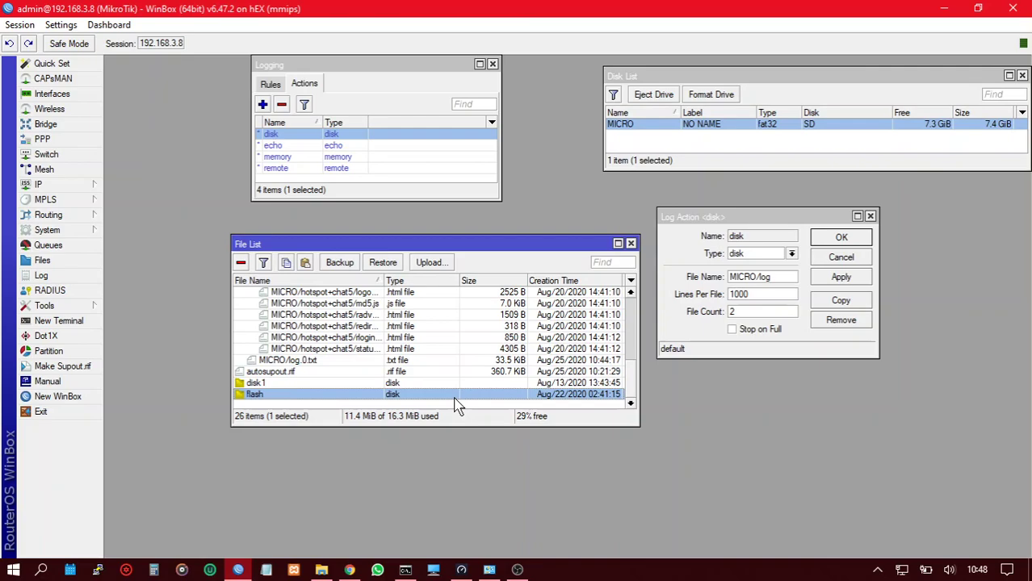
pyautogui.doubleClick(454, 397)
# Move the file list away from the log action dialog, then apply and confirm the disk action with file name MICRO/log.
pyautogui.click(654, 299)
pyautogui.moveTo(510, 243); pyautogui.dragTo(454, 246)
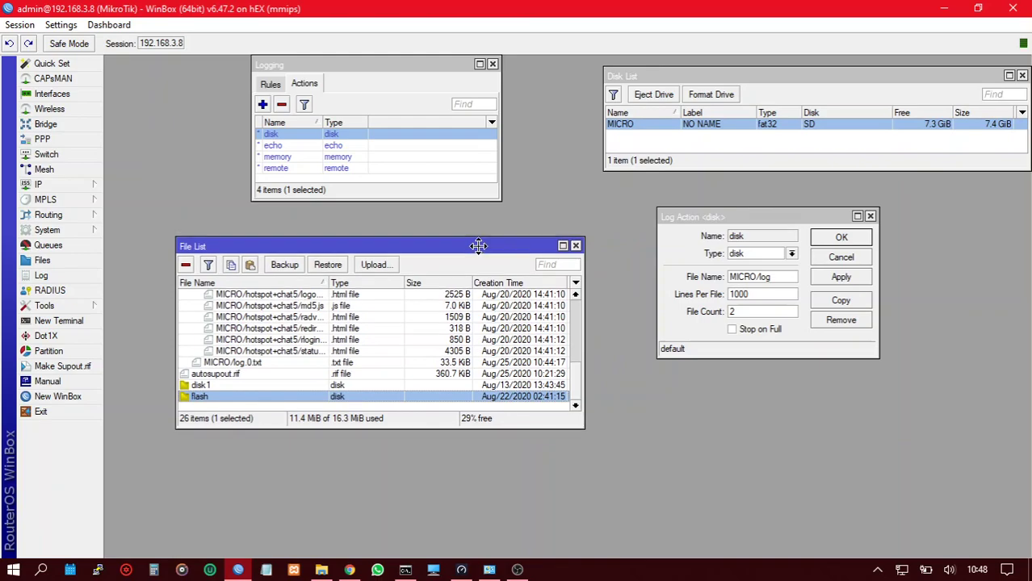
pyautogui.click(753, 279)
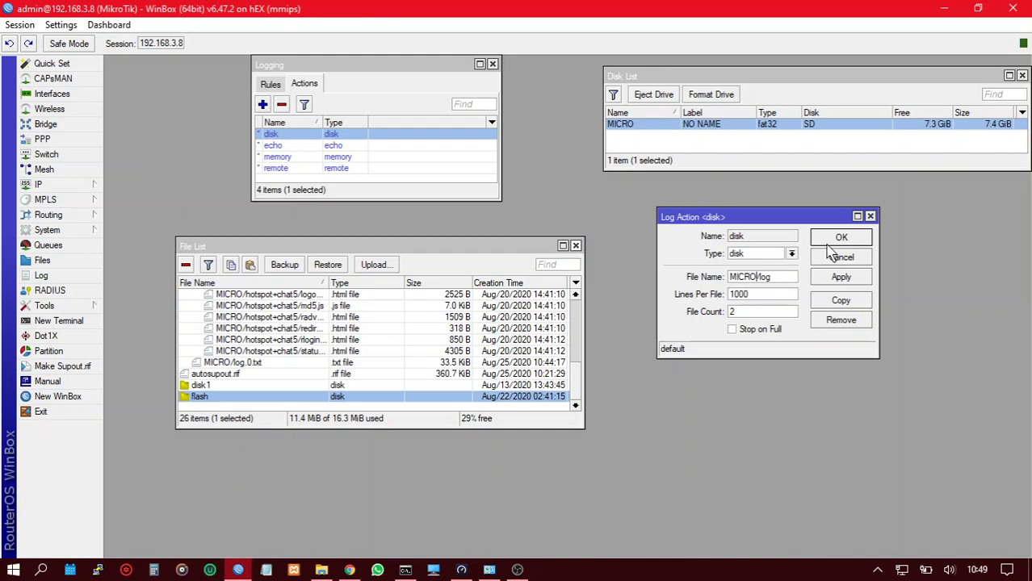
pyautogui.click(840, 278)
pyautogui.click(840, 237)
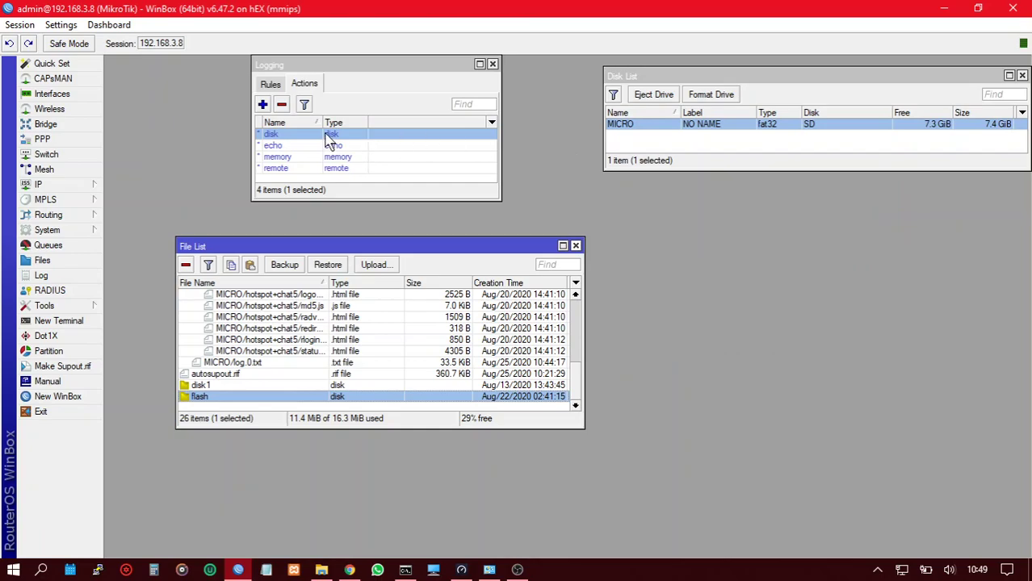
# Show the logging rules in a maximized window and examine the critical rule's available actions, keeping echo.
pyautogui.click(273, 84)
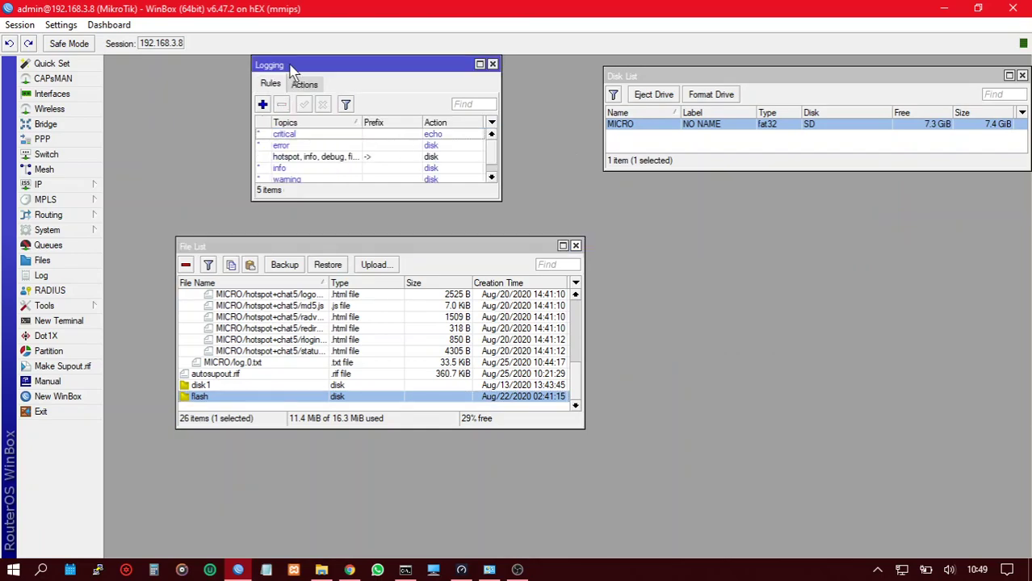
pyautogui.click(479, 64)
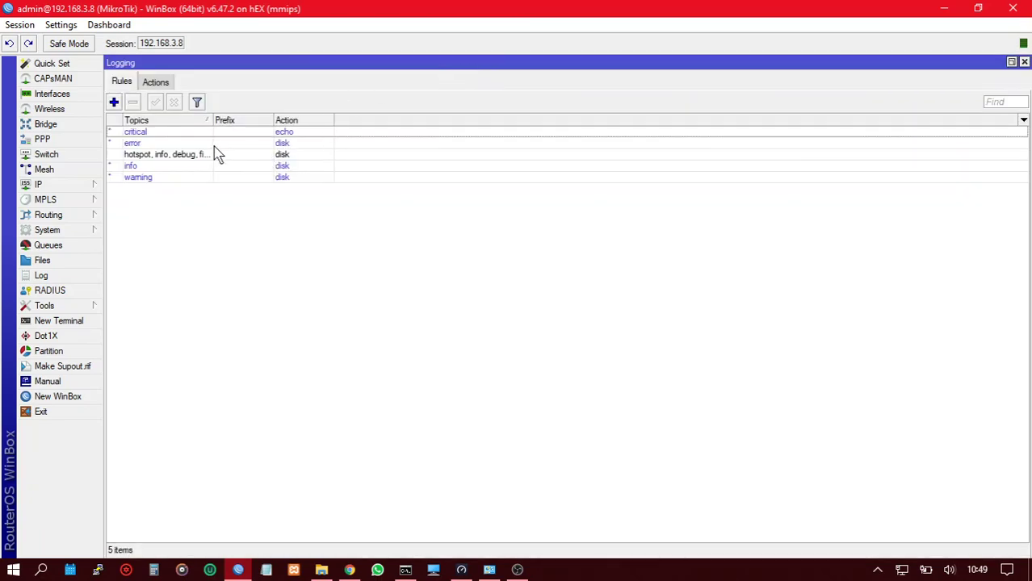
pyautogui.click(159, 137)
pyautogui.doubleClick(159, 136)
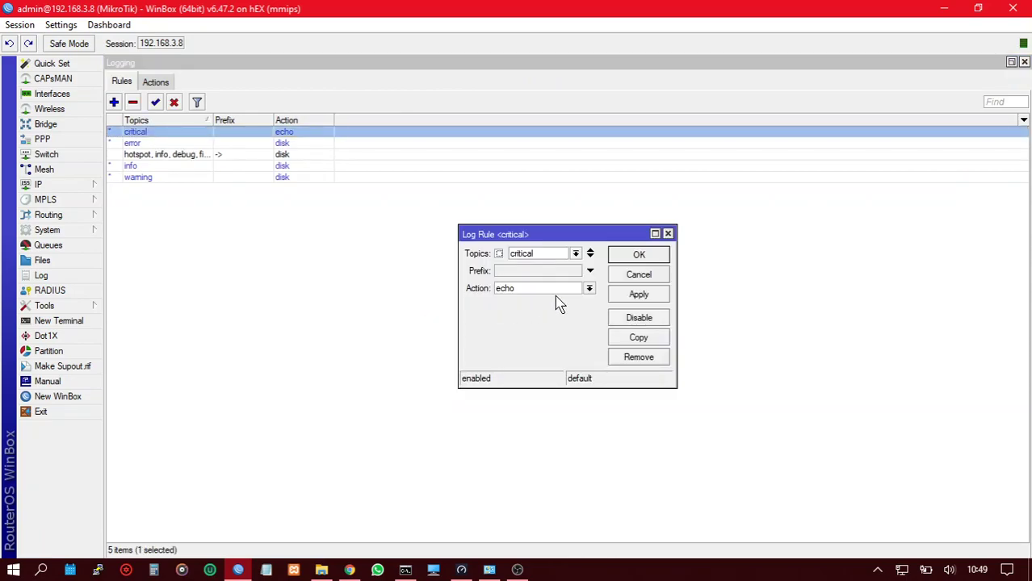
pyautogui.click(589, 290)
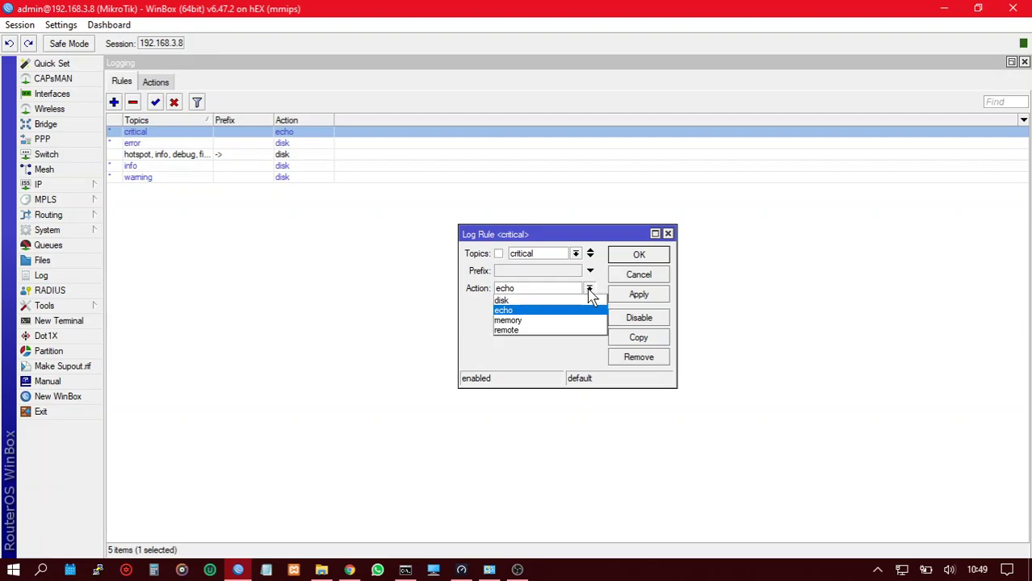
pyautogui.click(589, 290)
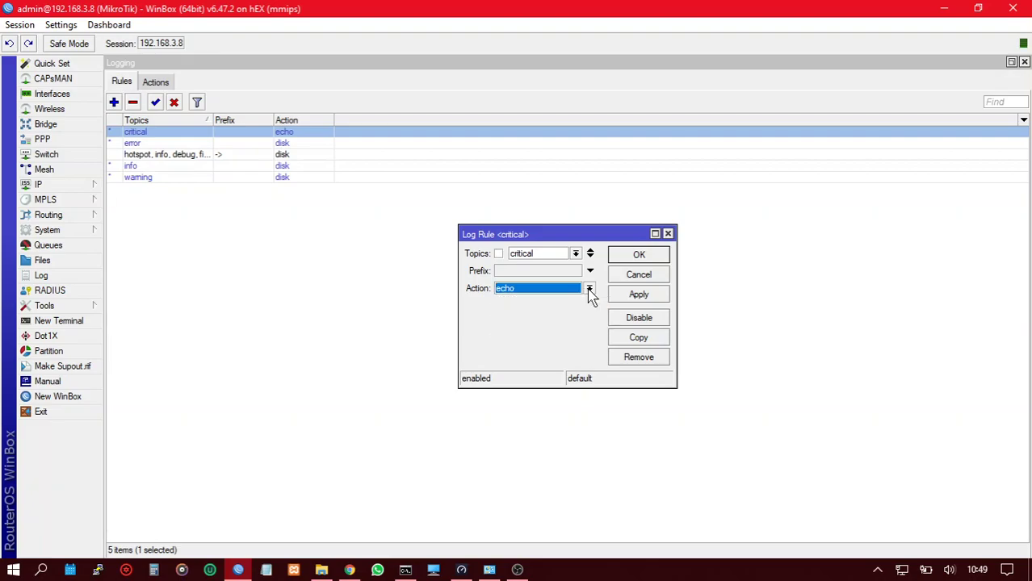
pyautogui.click(638, 256)
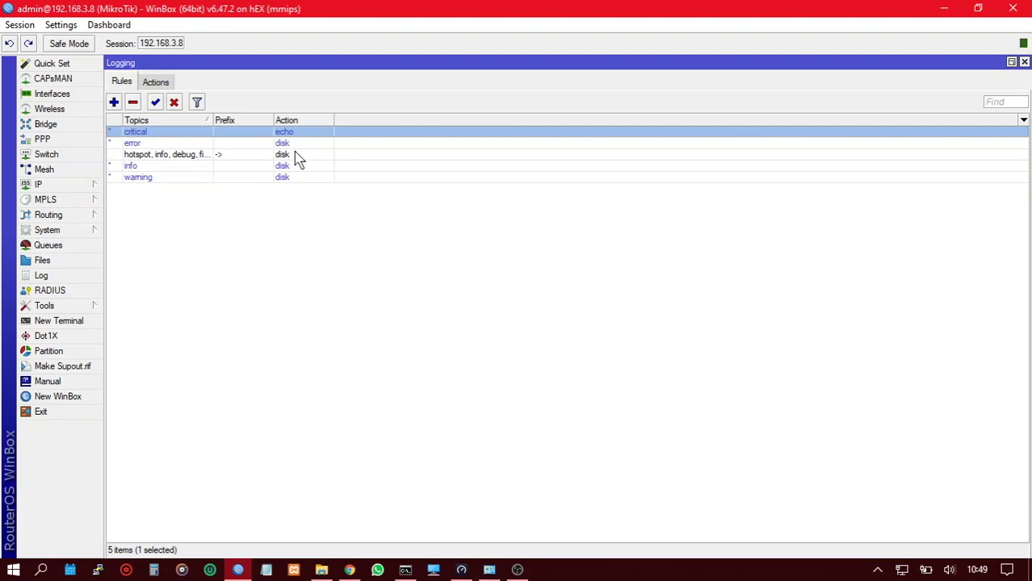
# Examine the topic and action of the error log rule and close its dialog.
pyautogui.click(68, 234)
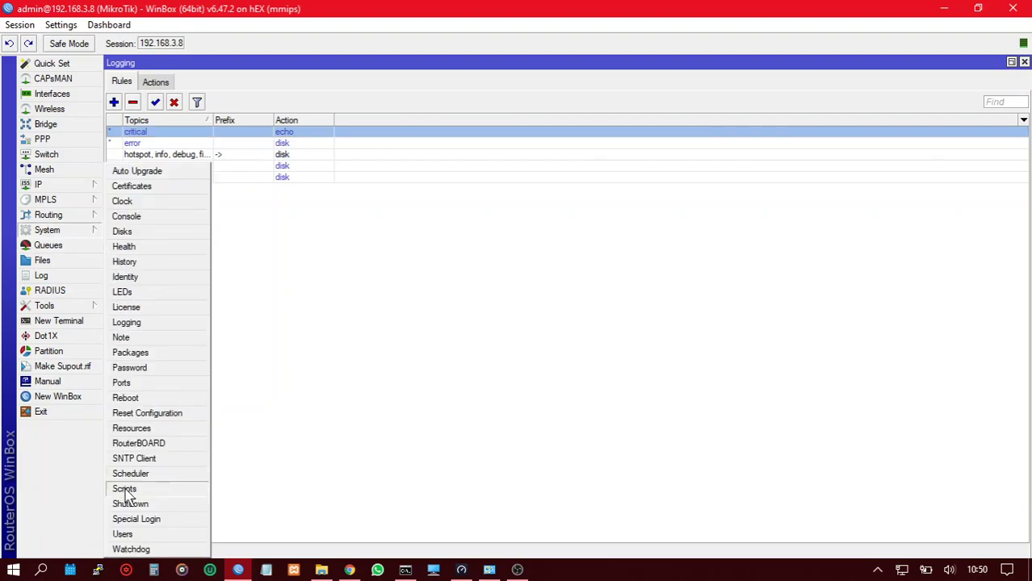
pyautogui.click(381, 363)
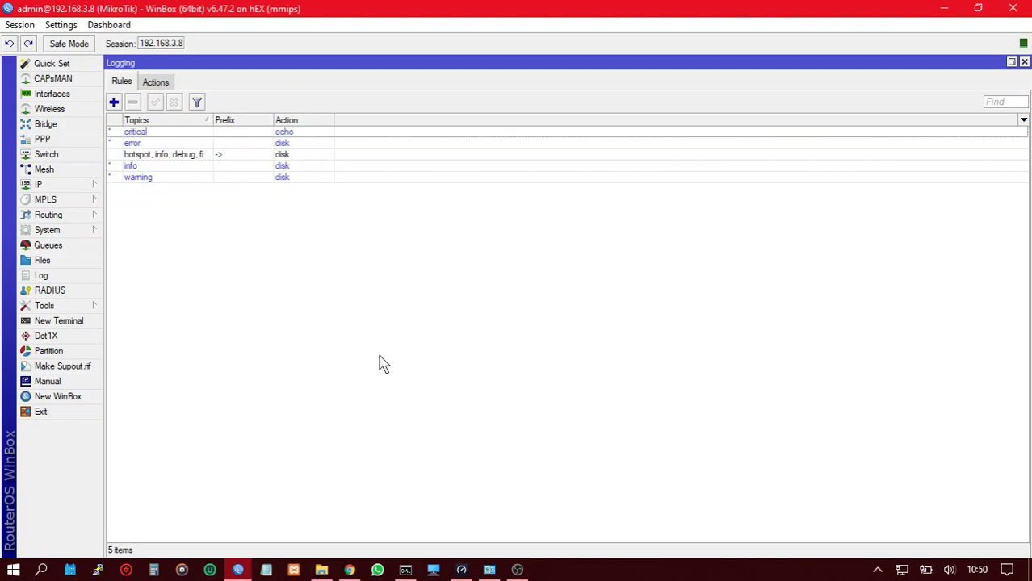
pyautogui.click(168, 146)
pyautogui.doubleClick(169, 147)
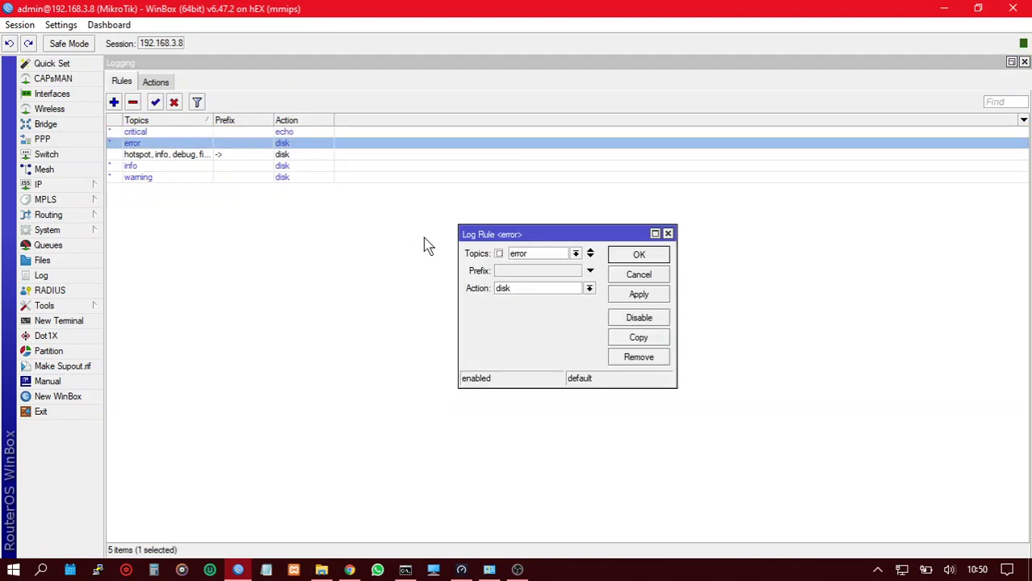
pyautogui.click(619, 260)
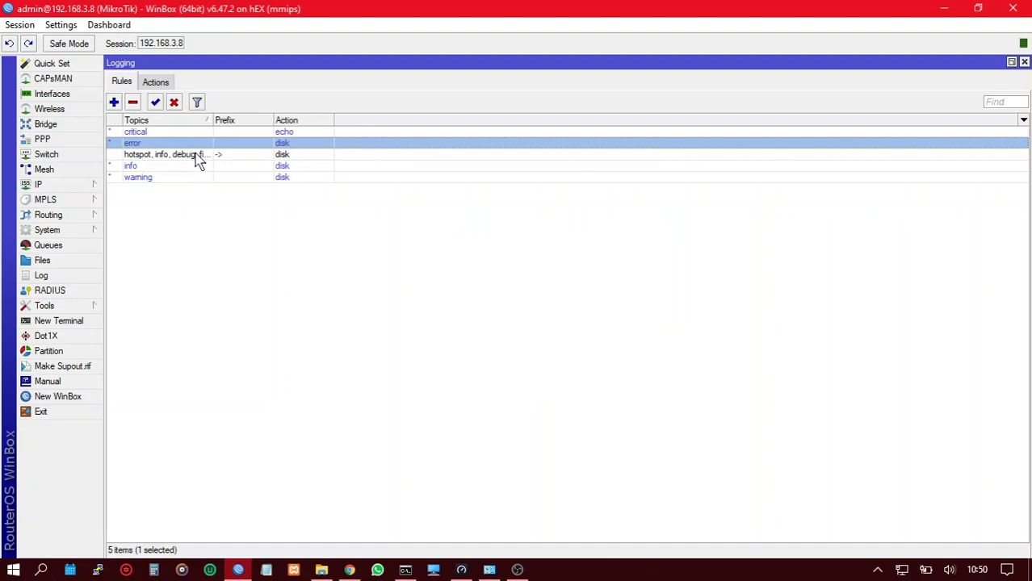
# Examine the settings of the combined hotspot rule, the info rule and the warning rule, closing each dialog.
pyautogui.doubleClick(198, 156)
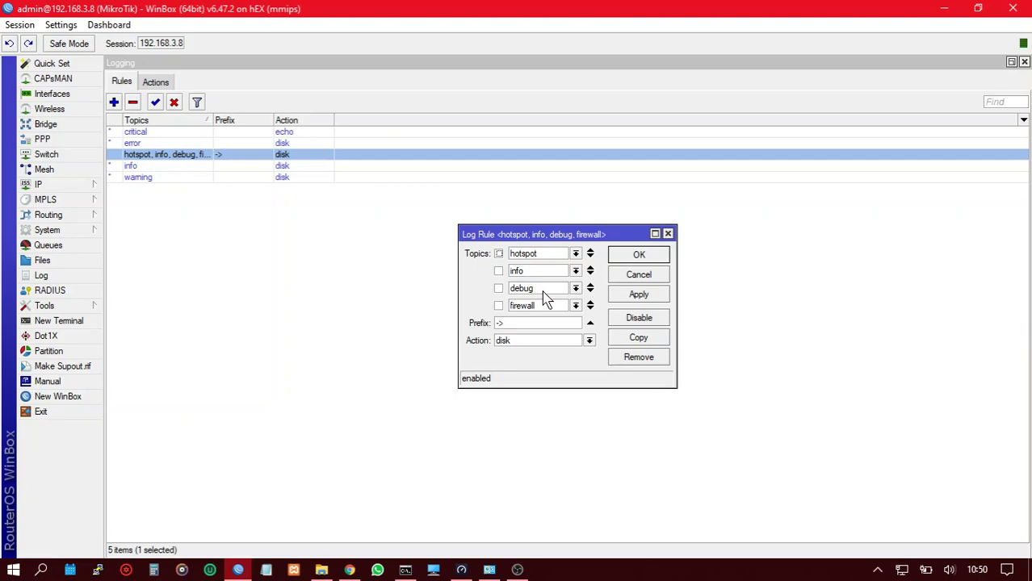
pyautogui.click(628, 258)
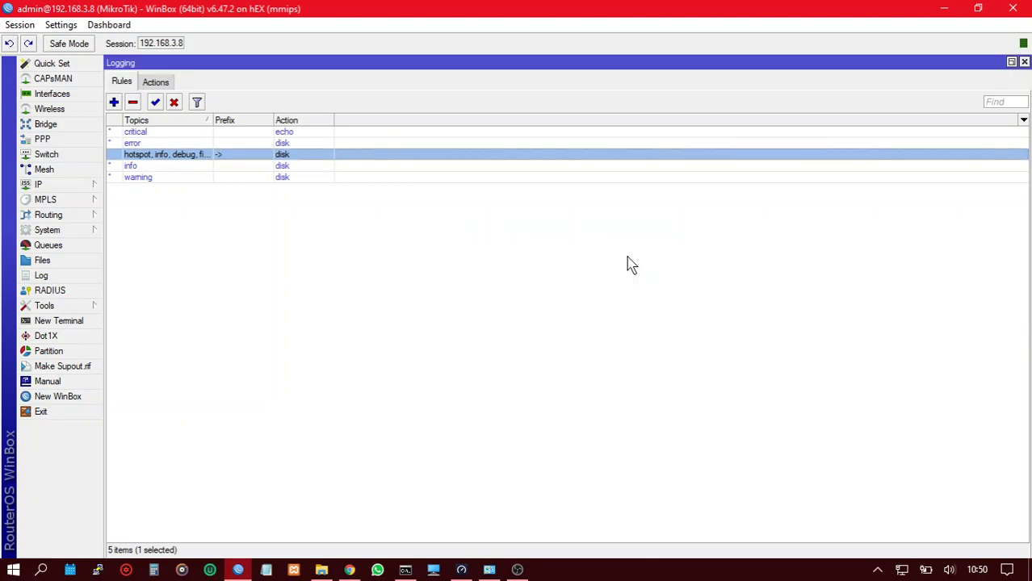
pyautogui.doubleClick(340, 167)
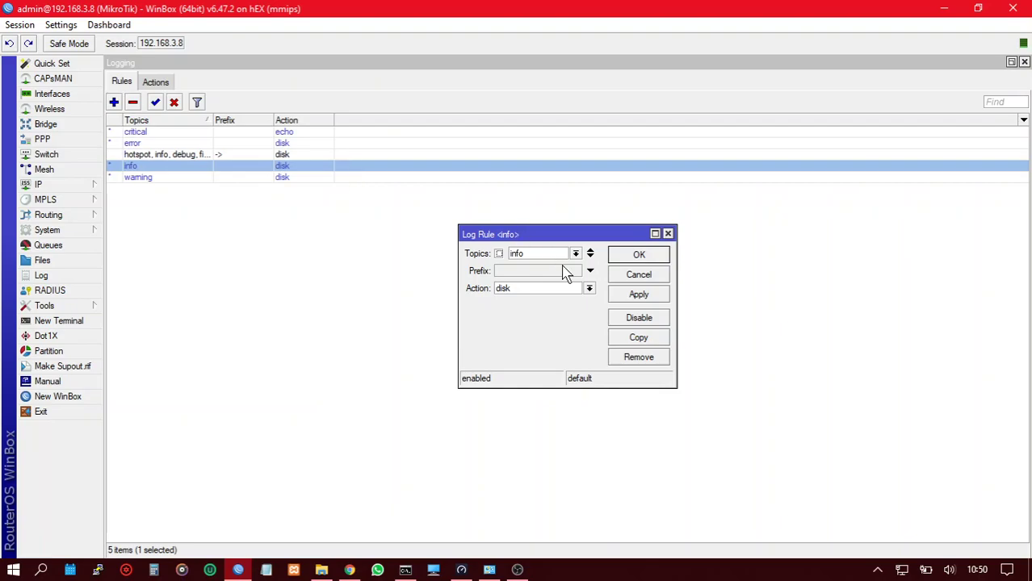
pyautogui.click(621, 261)
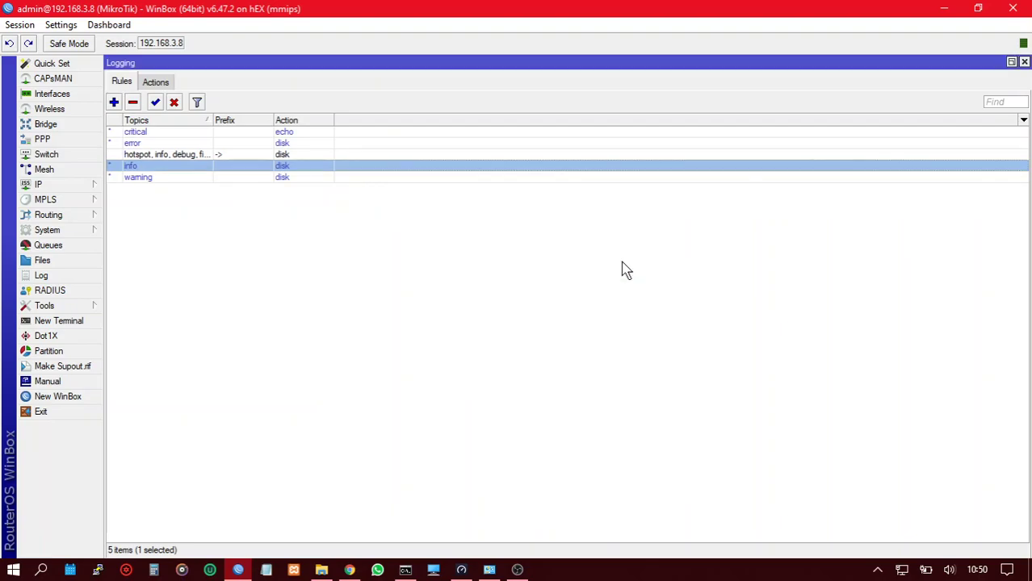
pyautogui.doubleClick(292, 178)
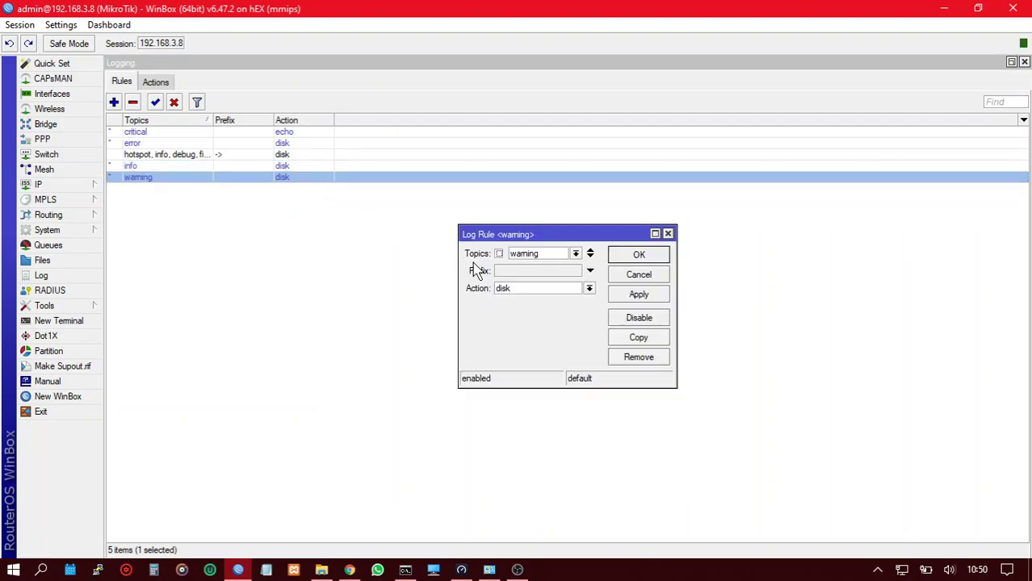
pyautogui.click(634, 260)
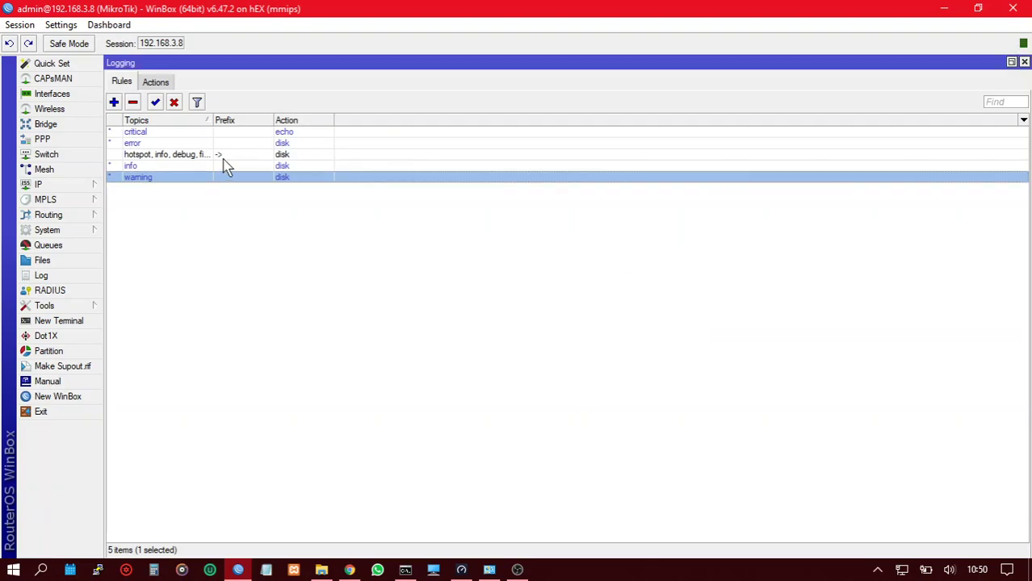
# Open the router log, examine the DHCP entries for ether1/ISP and move the log window clear of the rules.
pyautogui.click(66, 279)
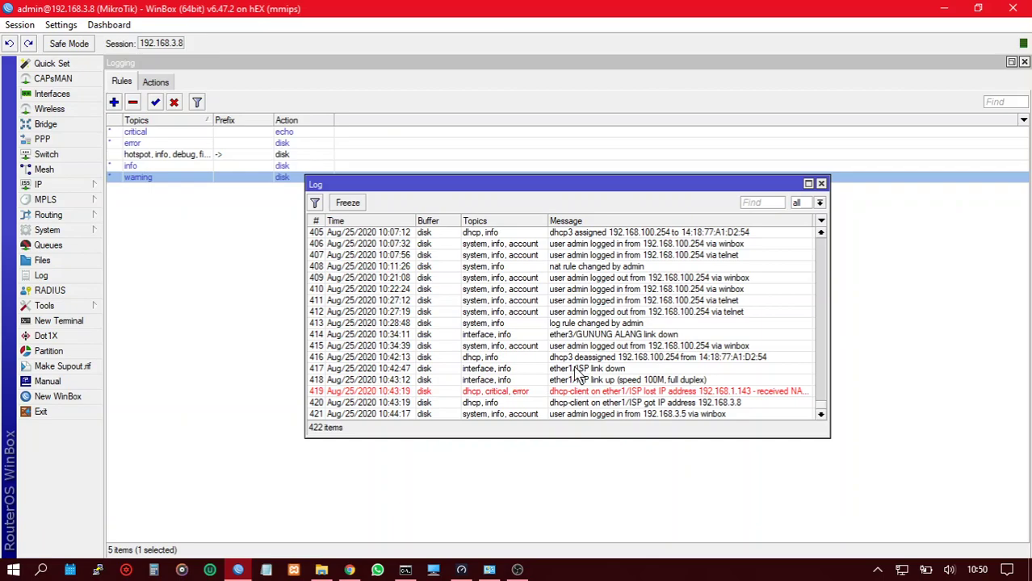
pyautogui.click(521, 392)
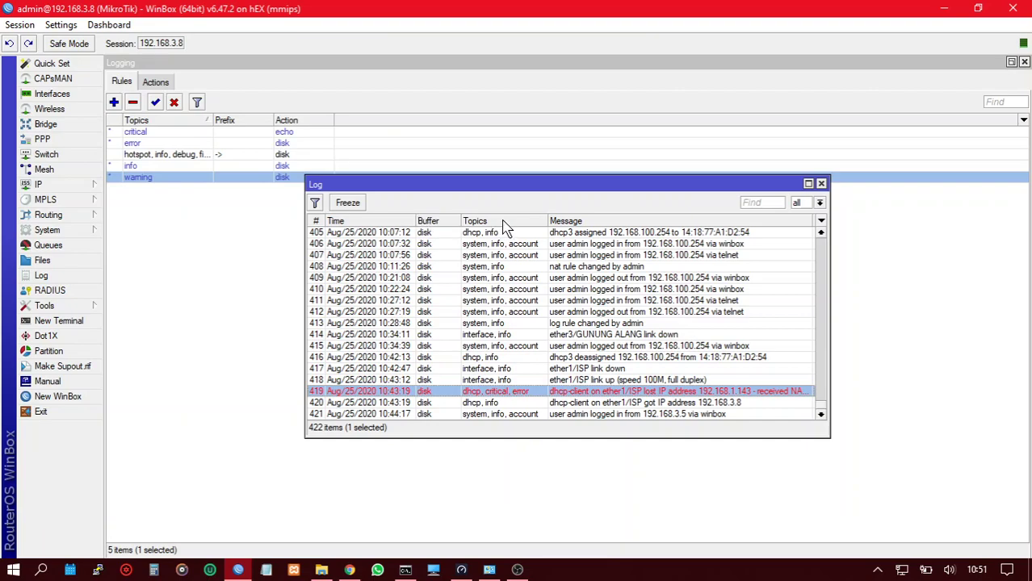
pyautogui.click(478, 404)
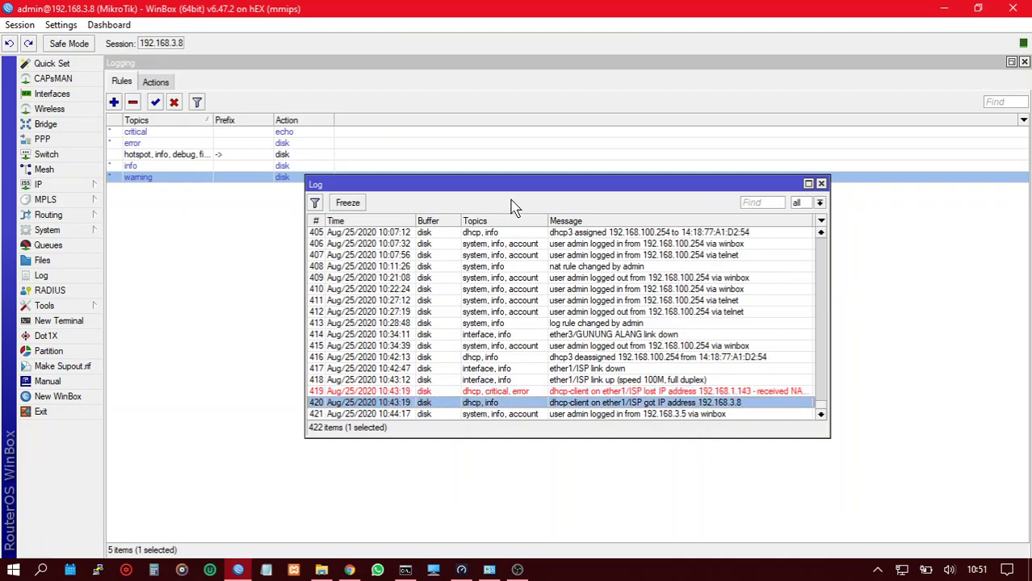
pyautogui.moveTo(511, 195); pyautogui.dragTo(666, 207)
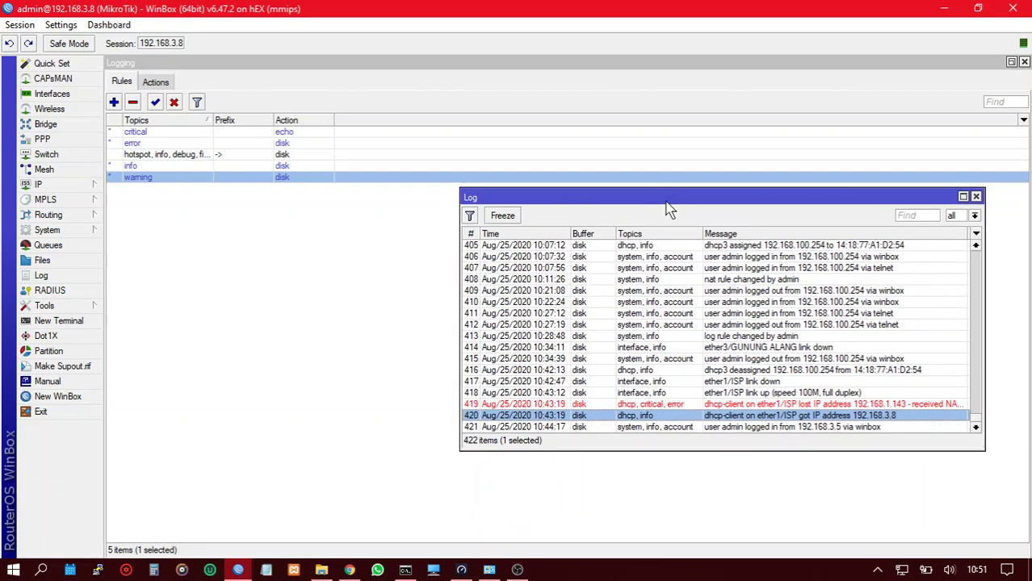
# Open the combined hotspot log rule, restore the logging window to its smaller size and move the rule dialog clear of the log entries.
pyautogui.doubleClick(221, 156)
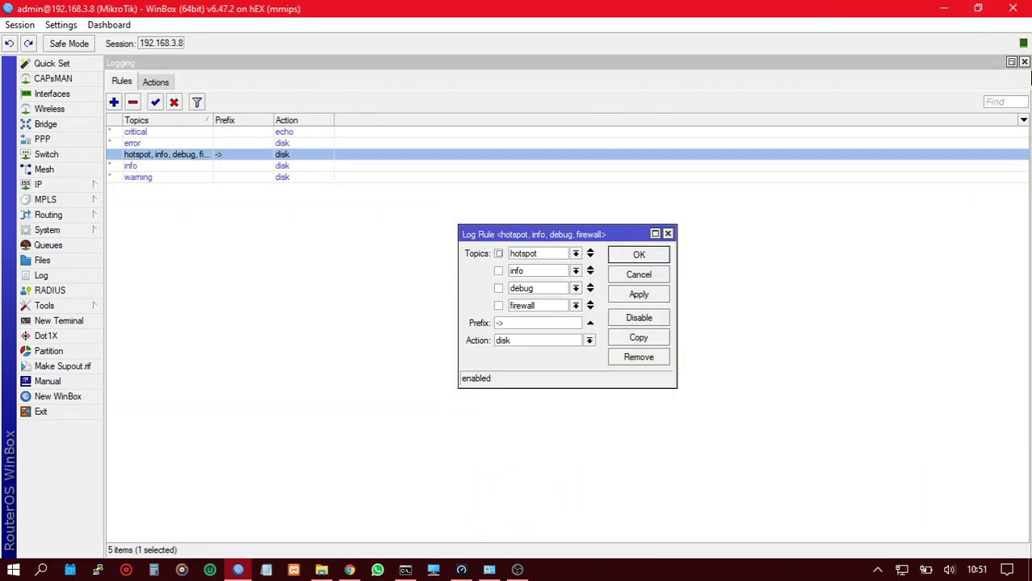
pyautogui.click(1011, 63)
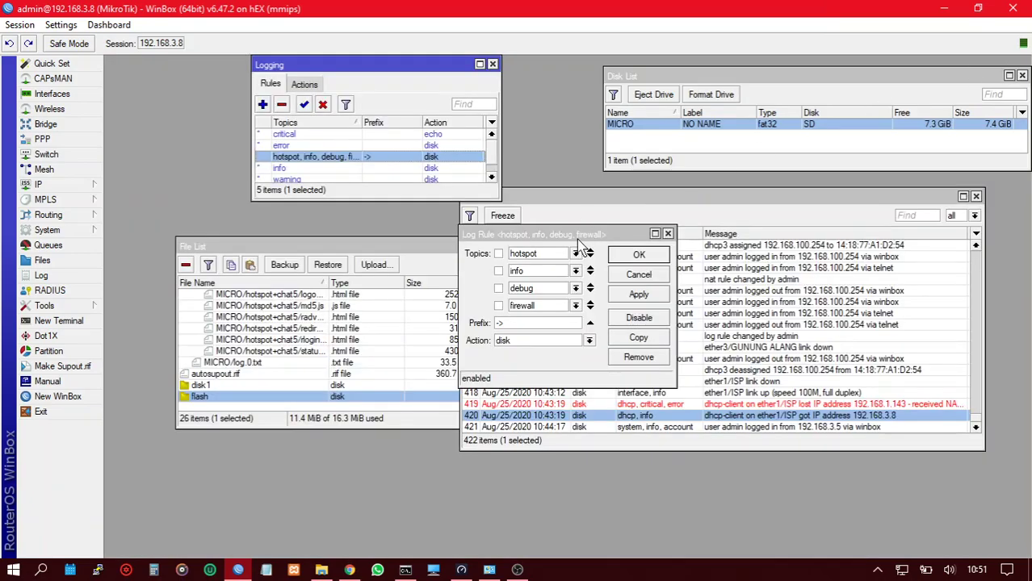
pyautogui.moveTo(578, 240); pyautogui.dragTo(351, 235)
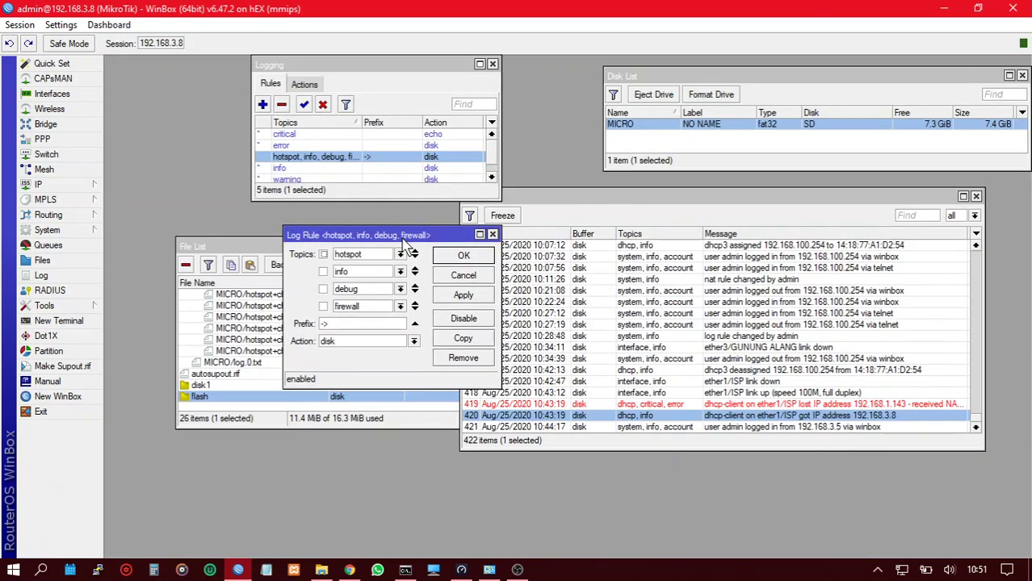
pyautogui.click(415, 310)
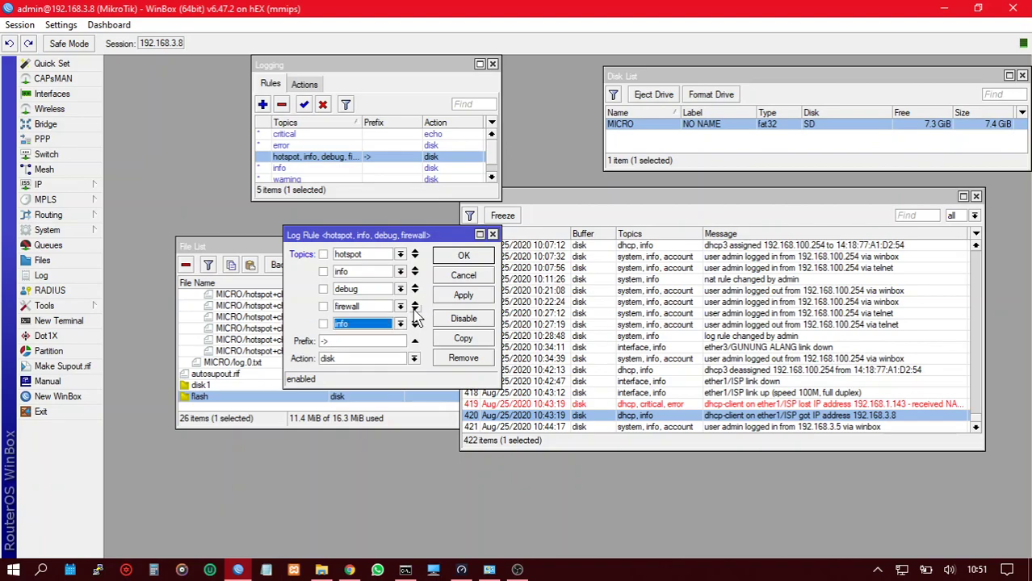
pyautogui.click(399, 323)
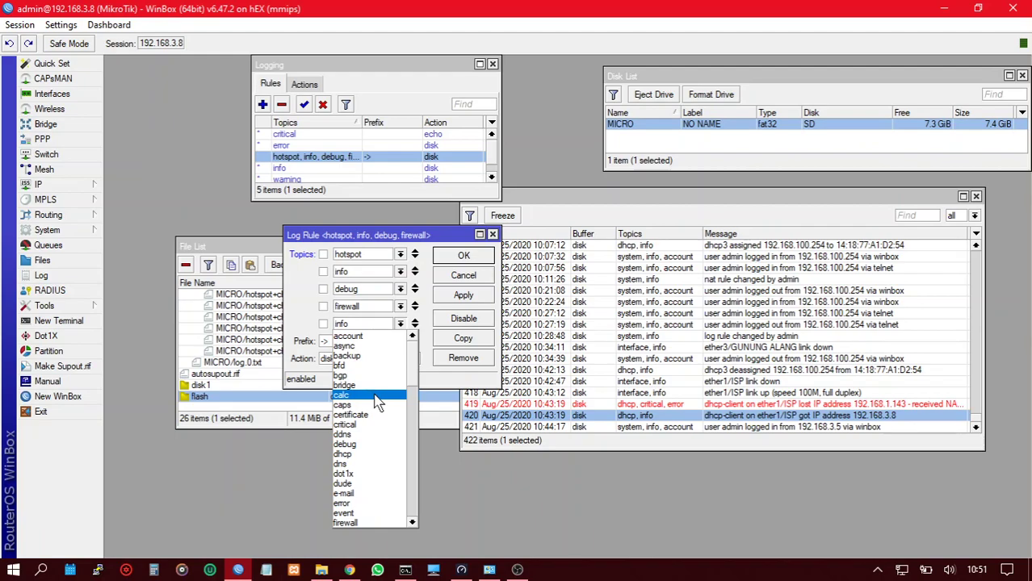
pyautogui.scroll(-1, 377, 403)
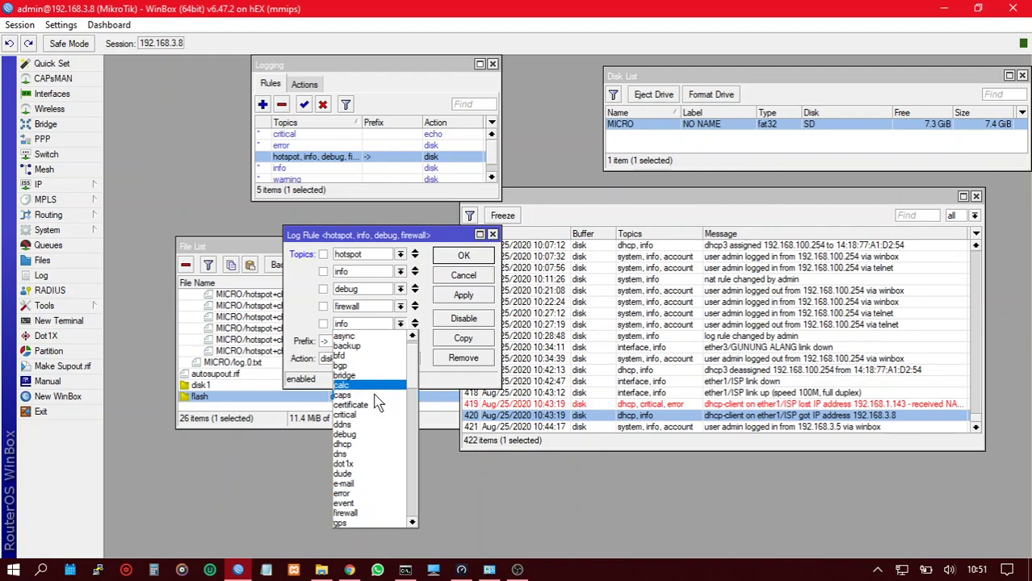
pyautogui.click(360, 445)
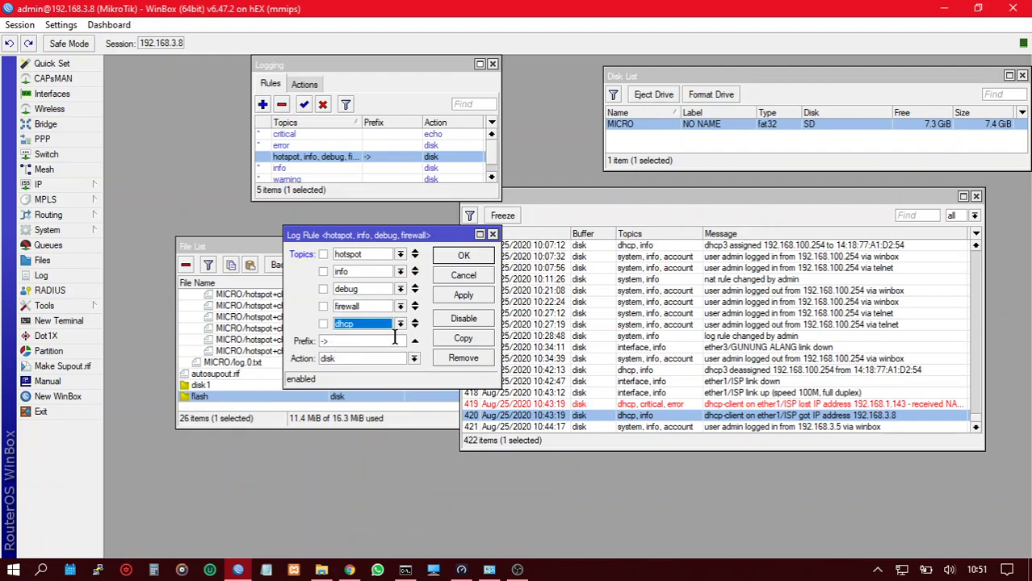
pyautogui.click(324, 324)
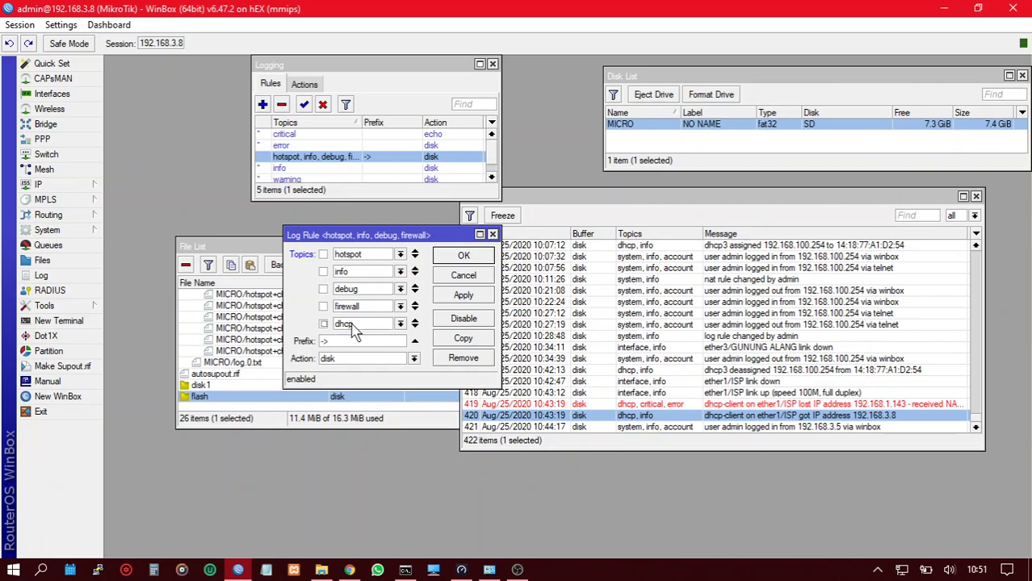
pyautogui.click(414, 321)
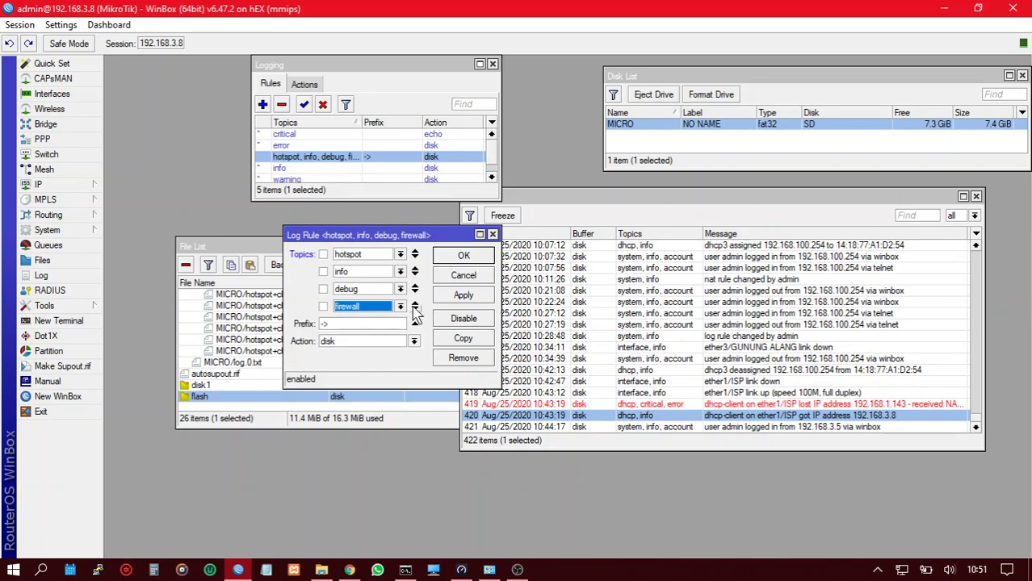
# Add dhcp as a fifth topic to the combined hotspot log rule, apply the change and close the rule.
pyautogui.click(414, 310)
pyautogui.click(399, 324)
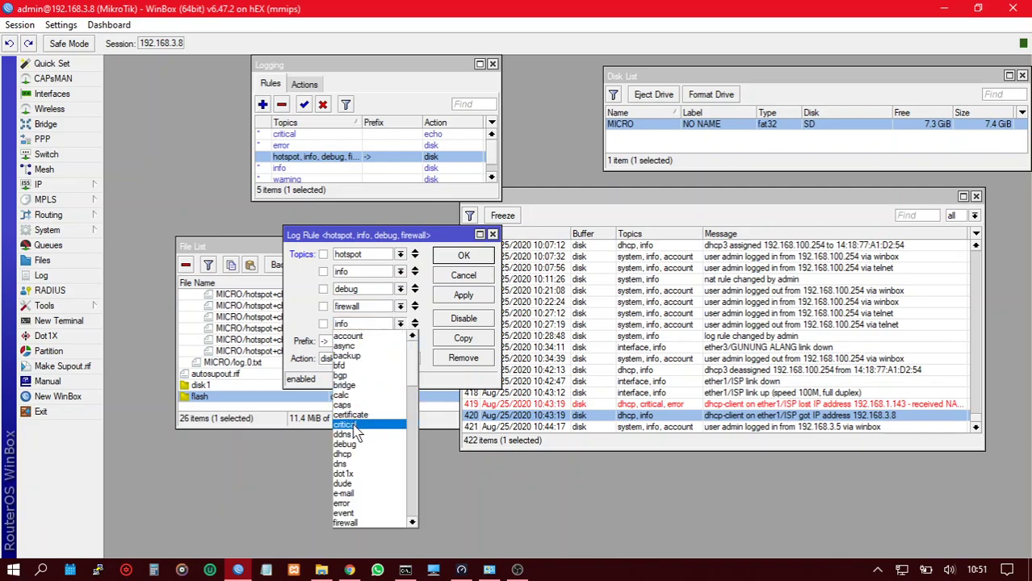
pyautogui.click(355, 457)
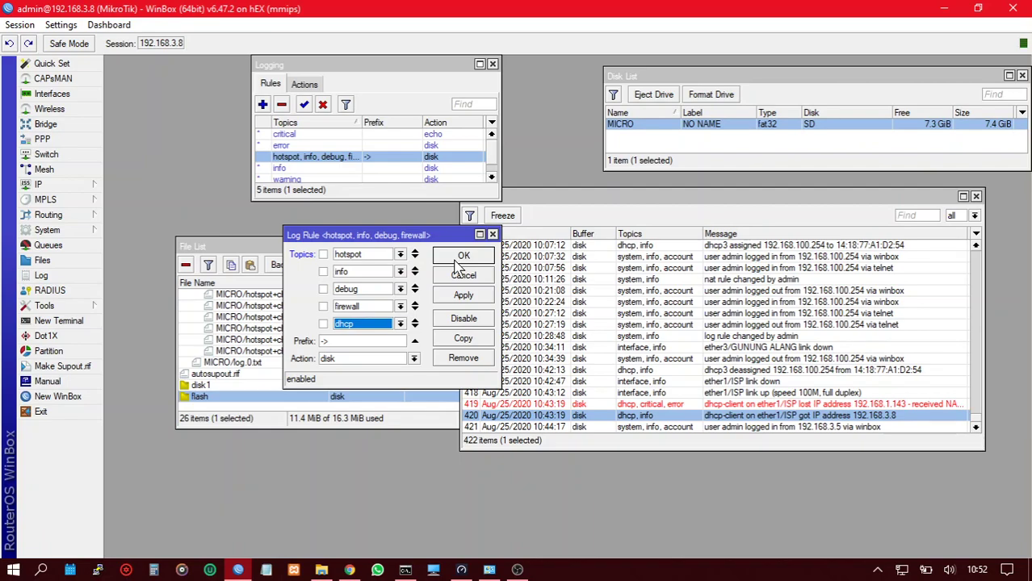
pyautogui.click(460, 296)
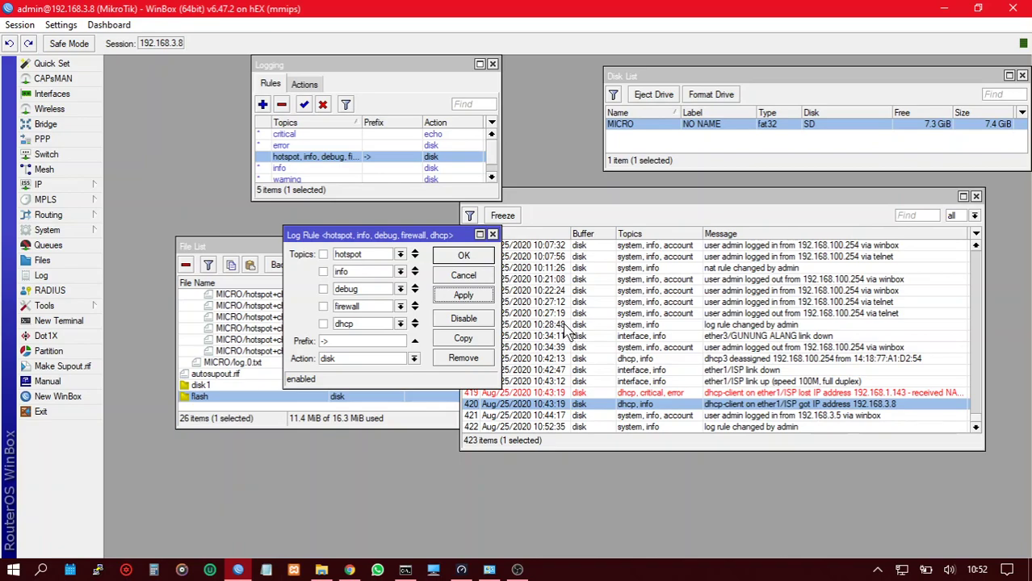
pyautogui.click(448, 255)
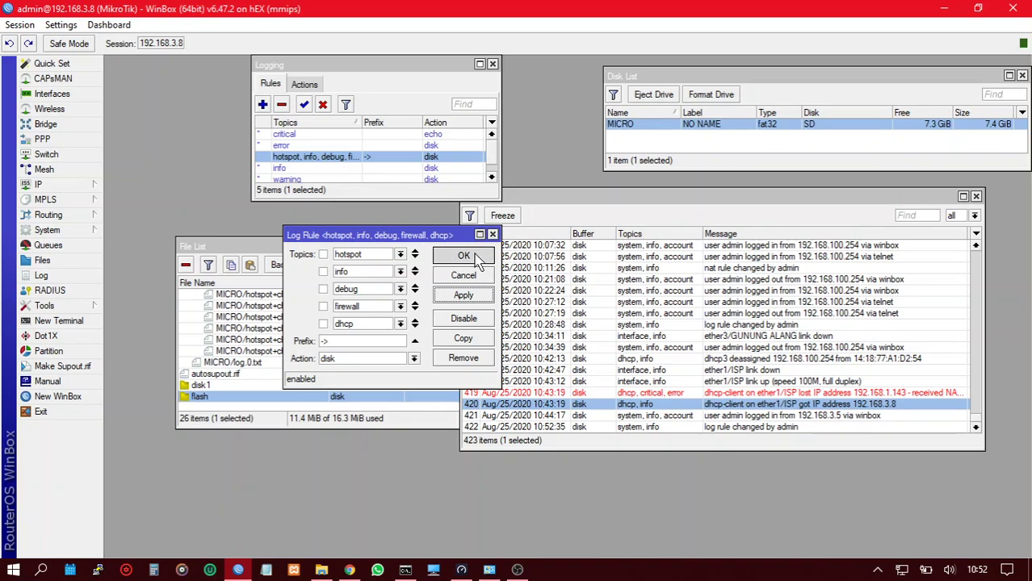
# Examine the details of the log file MICRO/log.0.txt in the file list and close them.
pyautogui.click(272, 365)
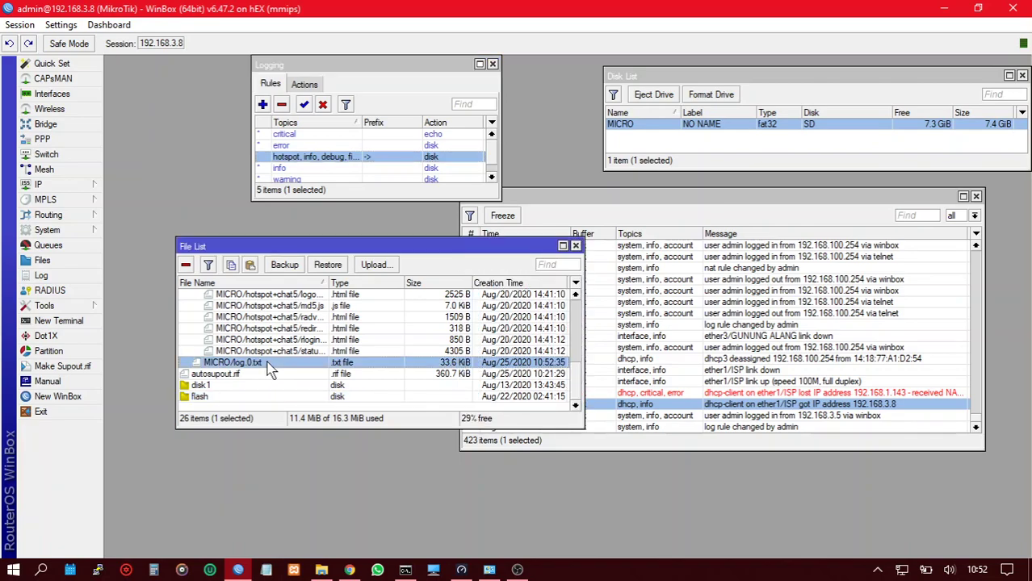
pyautogui.doubleClick(271, 367)
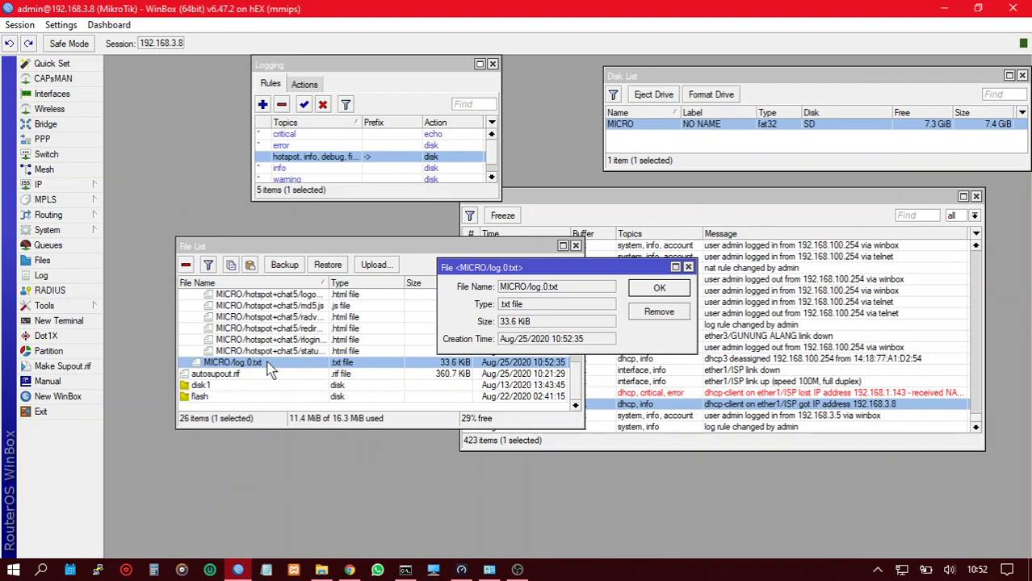
pyautogui.click(659, 288)
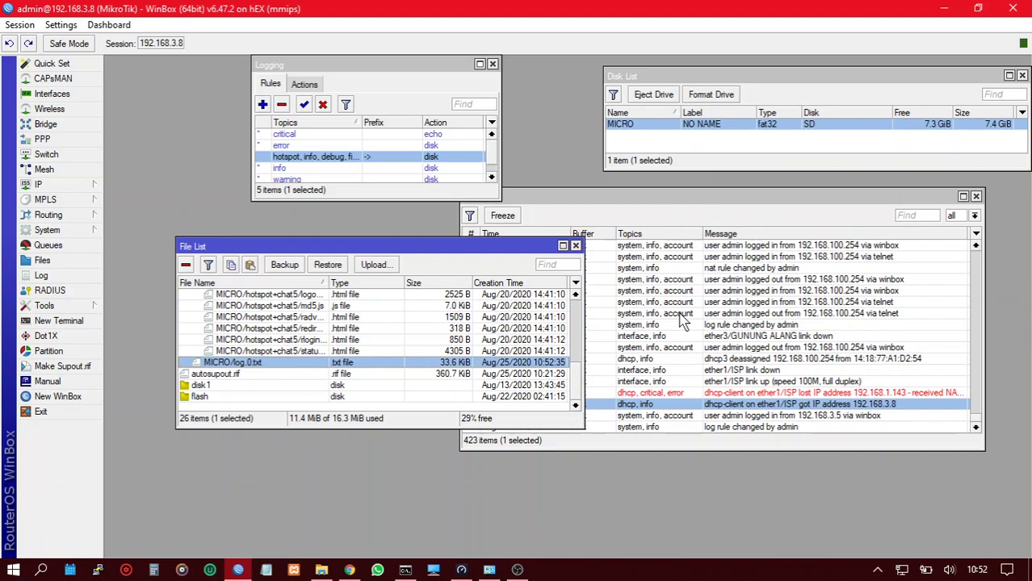
# Examine the hotspot+chat5 files stored on the MICRO disk, going back up the file list to the disk's own entry.
pyautogui.click(576, 295)
pyautogui.click(575, 294)
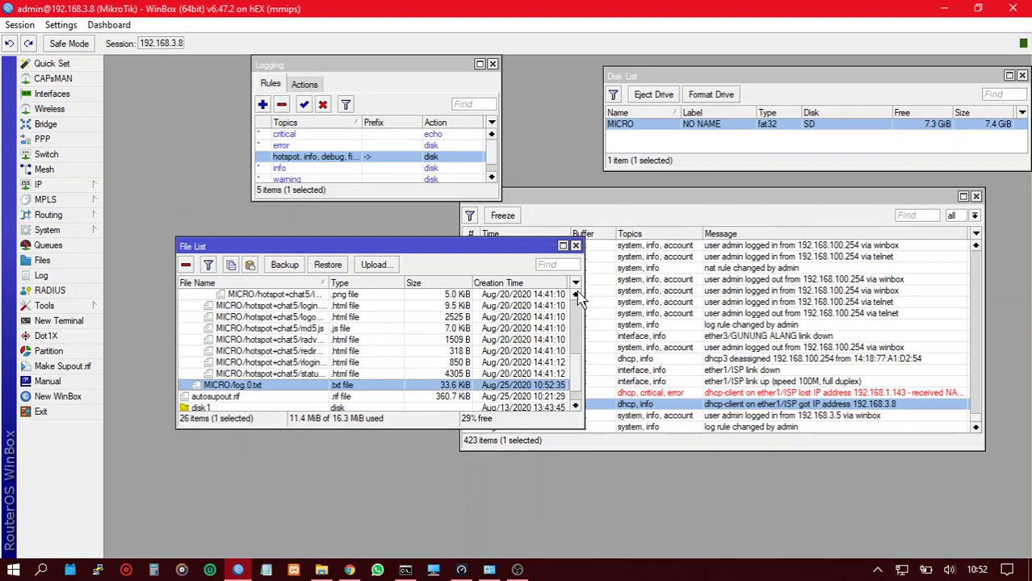
pyautogui.click(576, 295)
pyautogui.click(575, 295)
pyautogui.click(575, 295)
pyautogui.click(576, 295)
pyautogui.click(576, 295)
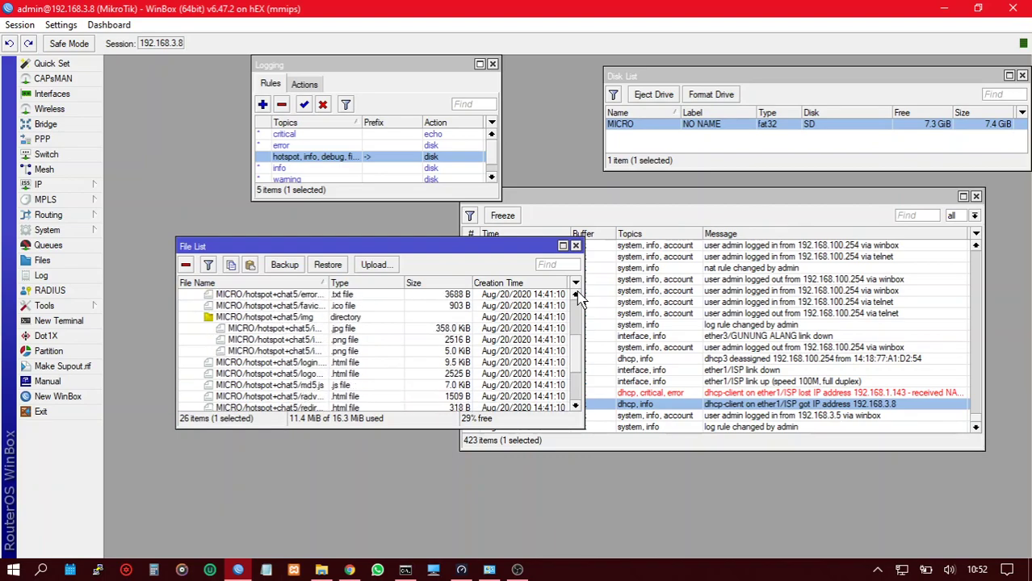
pyautogui.click(576, 295)
pyautogui.click(576, 295)
pyautogui.click(575, 294)
pyautogui.click(576, 294)
pyautogui.click(576, 295)
pyautogui.click(576, 295)
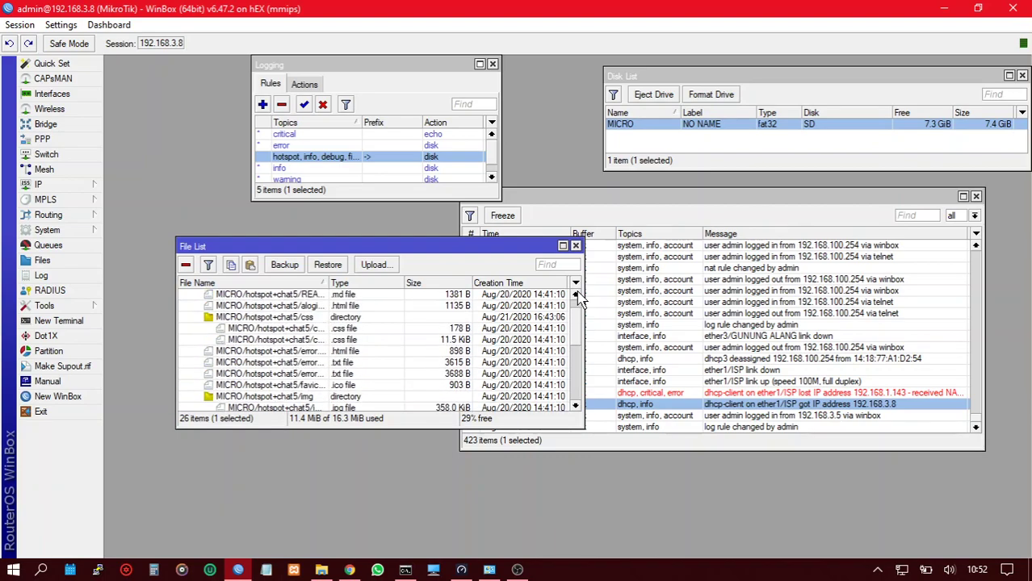
pyautogui.click(576, 295)
pyautogui.click(575, 295)
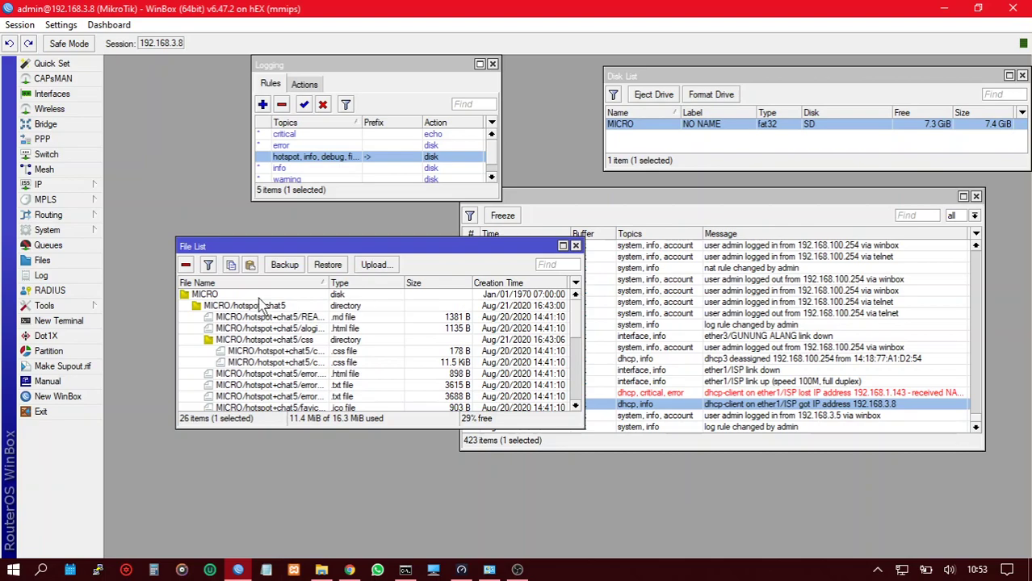
pyautogui.click(322, 570)
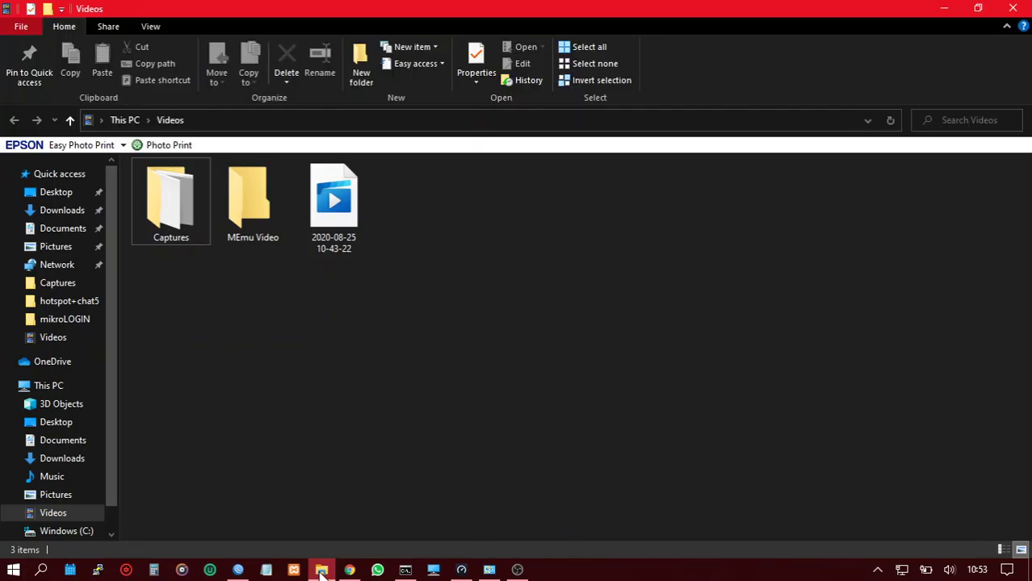
pyautogui.click(323, 574)
pyautogui.click(323, 575)
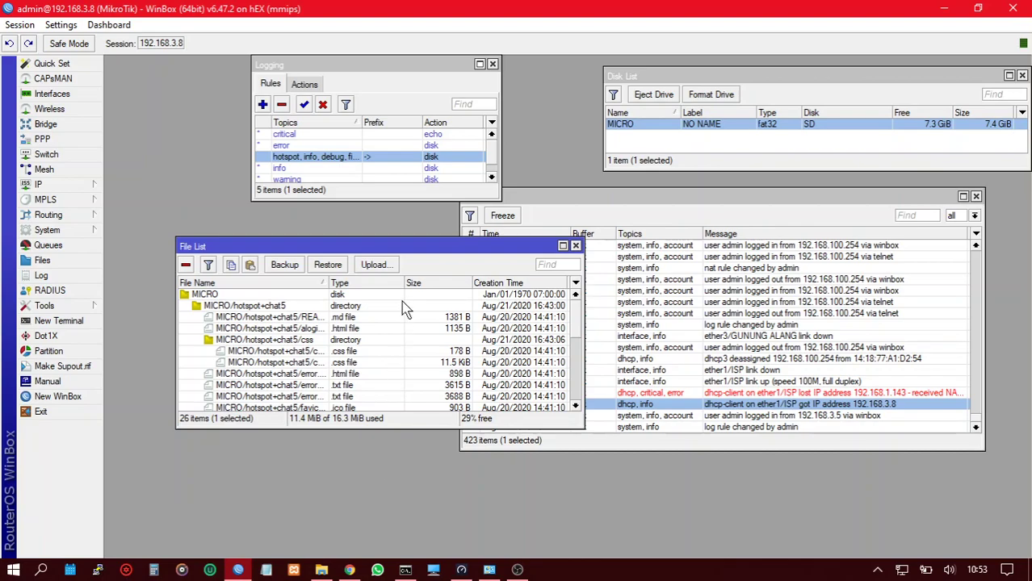
pyautogui.moveTo(425, 253); pyautogui.dragTo(376, 242)
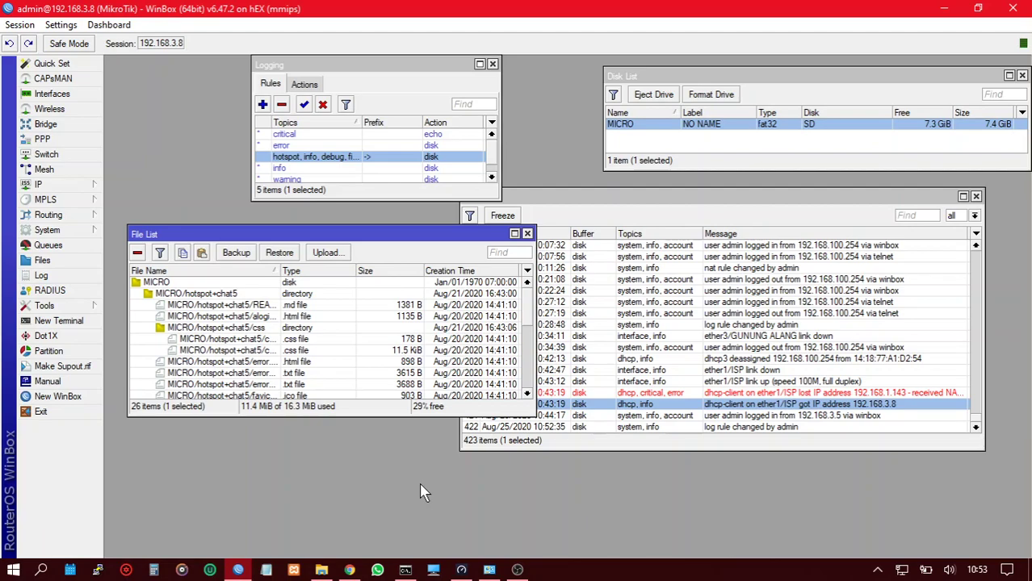
pyautogui.click(518, 570)
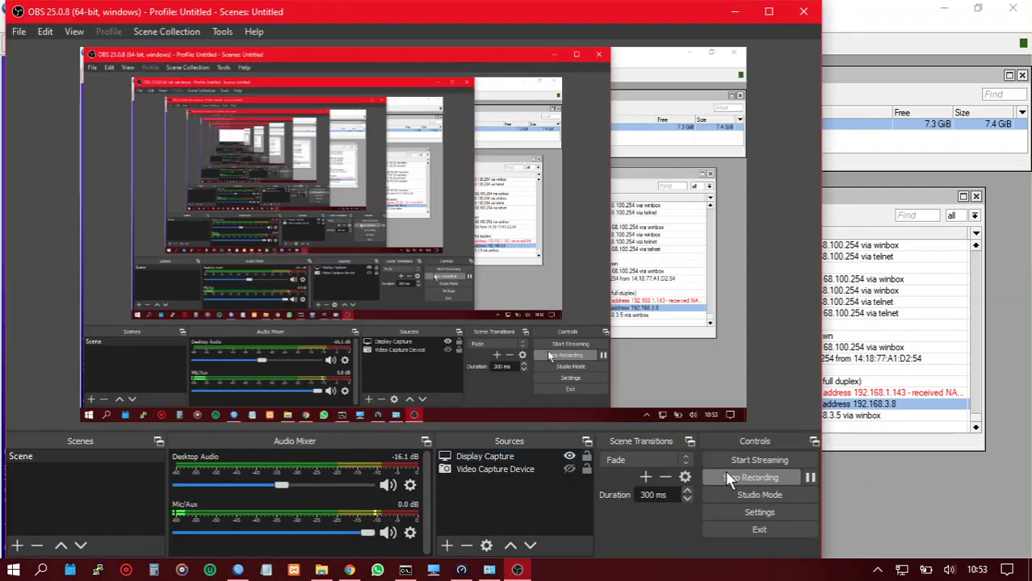